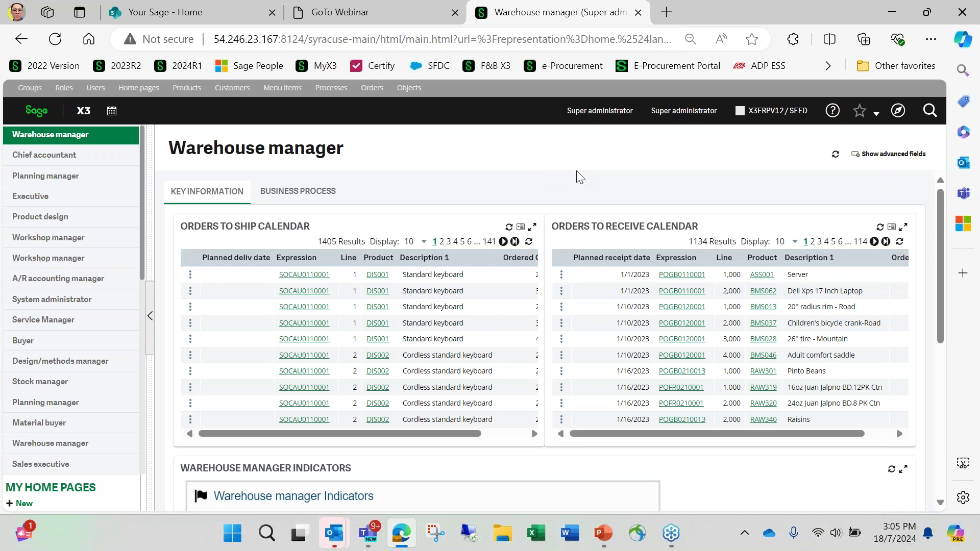
Open the navigation menu from the compass icon on the Warehouse manager home page.
click(898, 110)
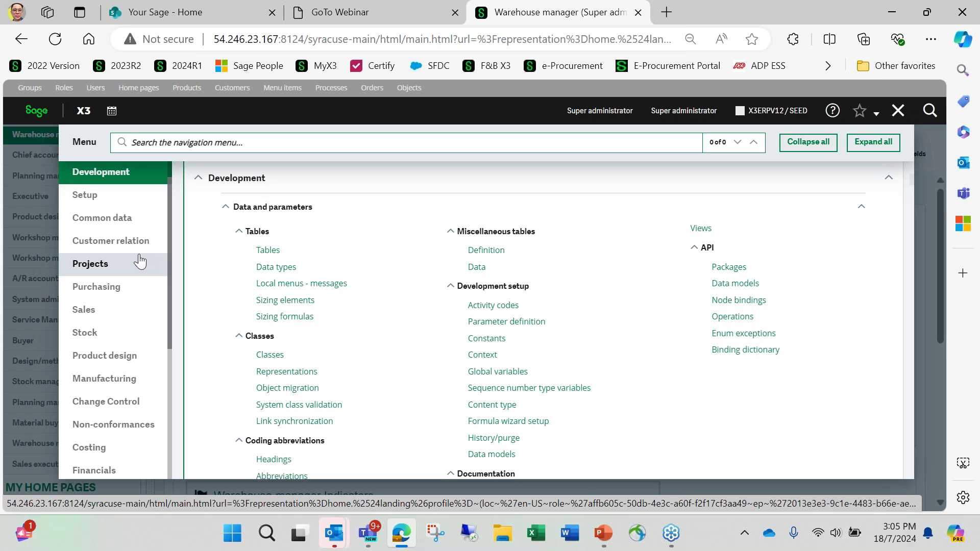
Browse the Purchasing, Sales and Financials function lists, back to Purchasing, then close the menu.
click(118, 290)
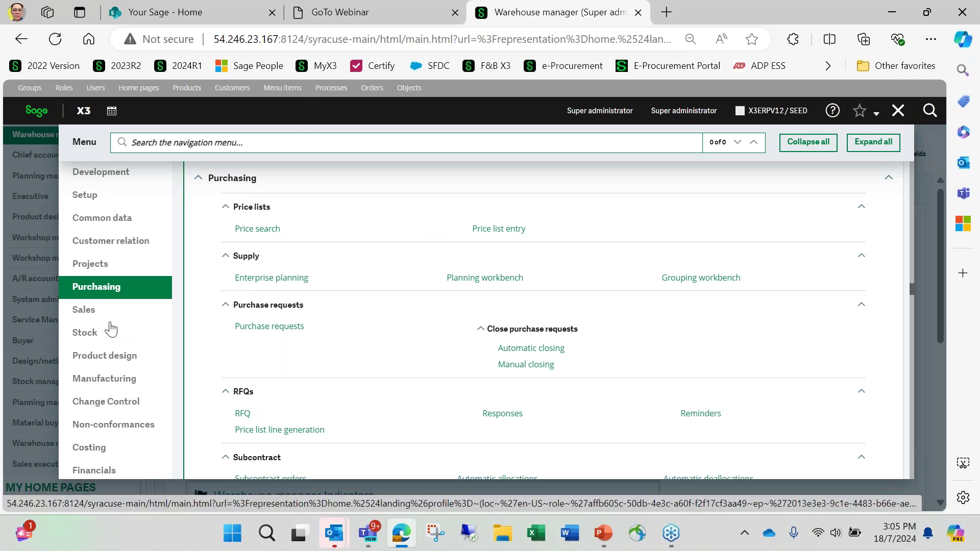
click(110, 312)
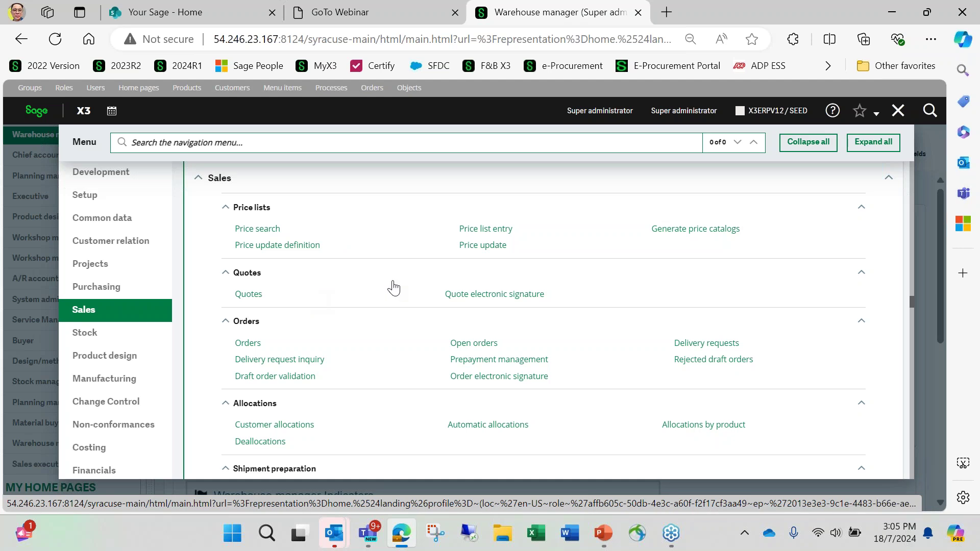
scroll(124, 400, down, 2)
click(118, 396)
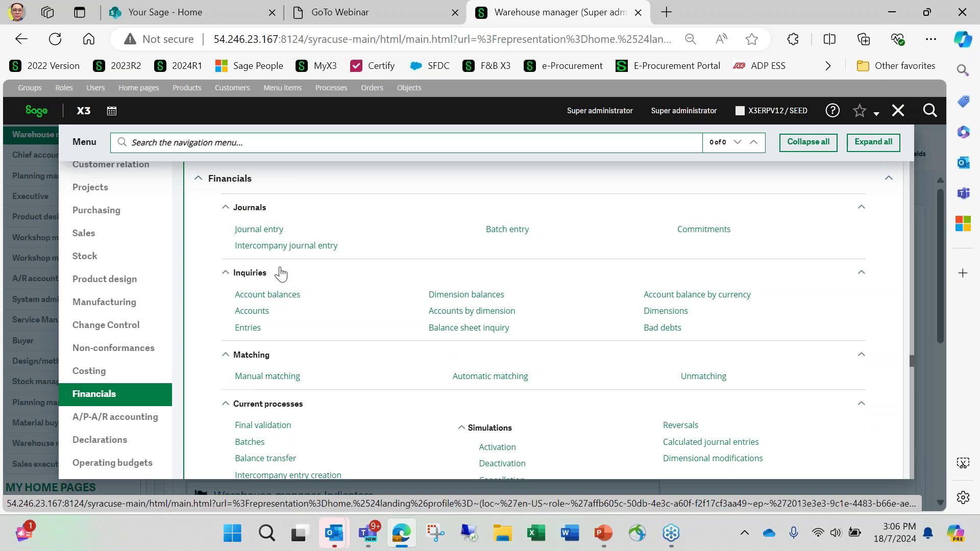
click(117, 215)
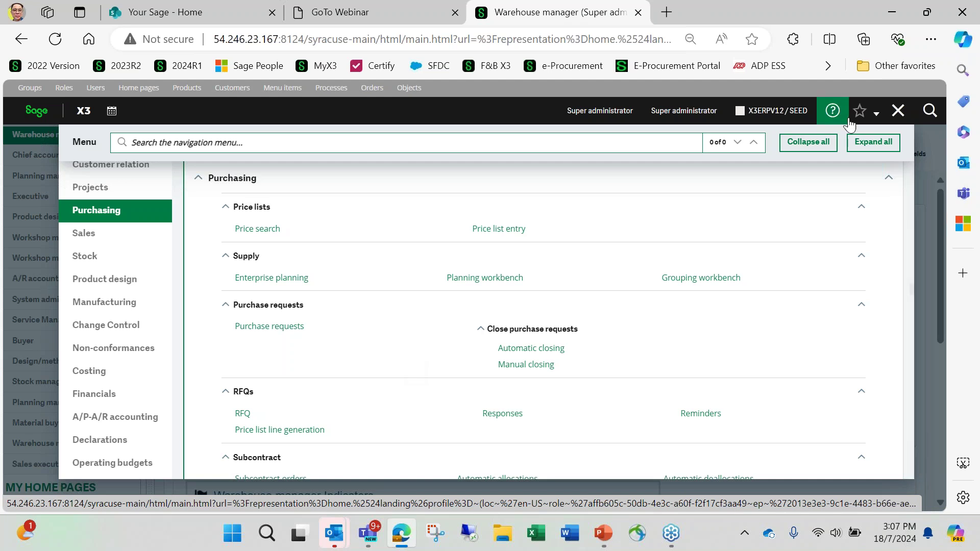
click(899, 110)
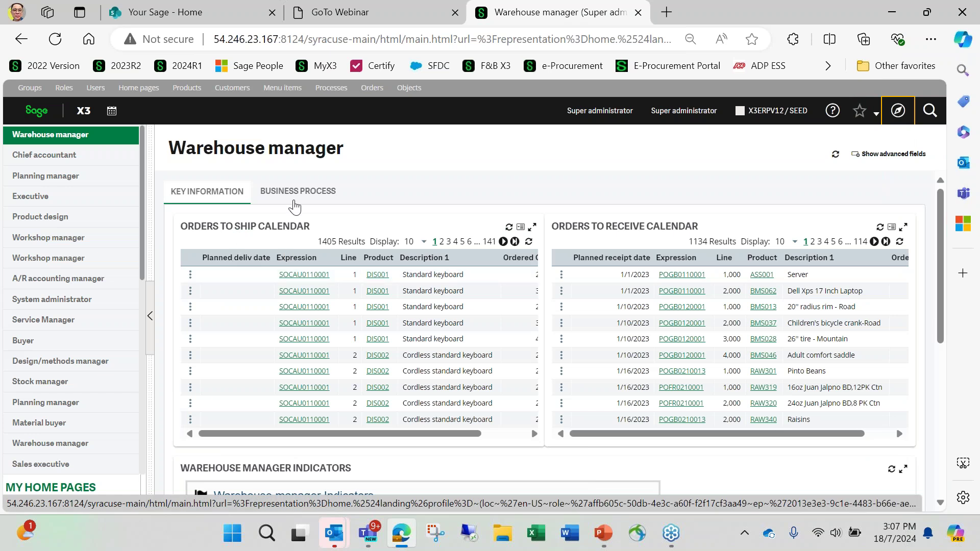
Preview the Warehouse manager Receipts and Shipments diagrams, then switch to the Buyer home page.
click(296, 202)
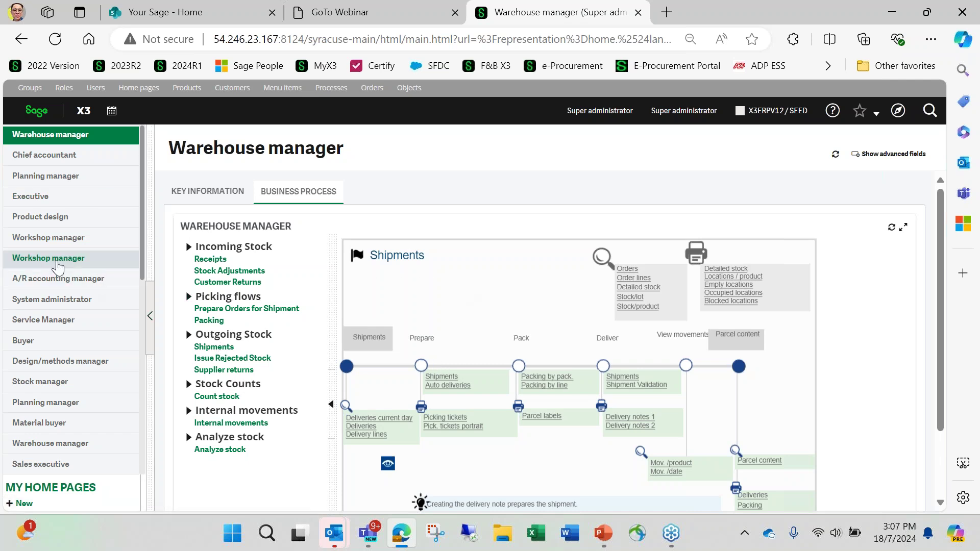
click(234, 302)
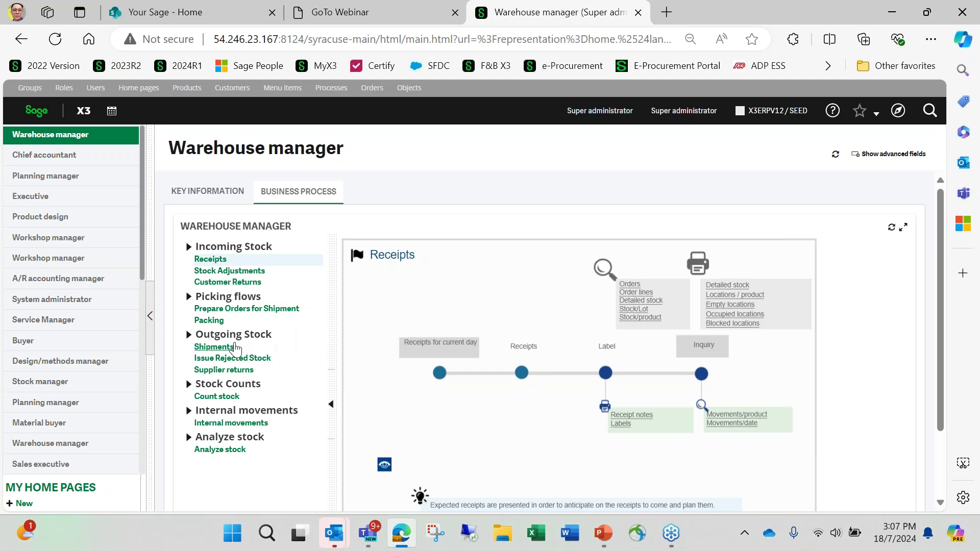
click(233, 347)
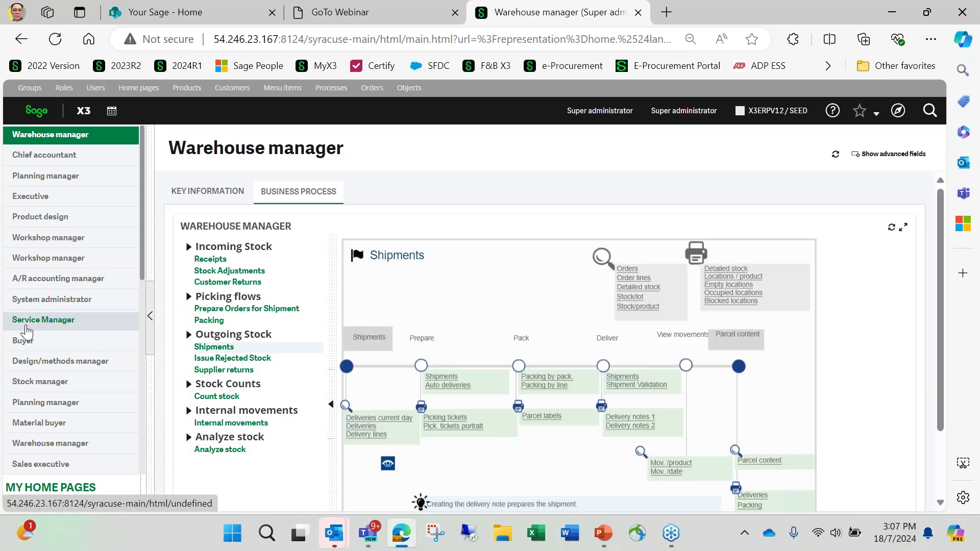
click(27, 337)
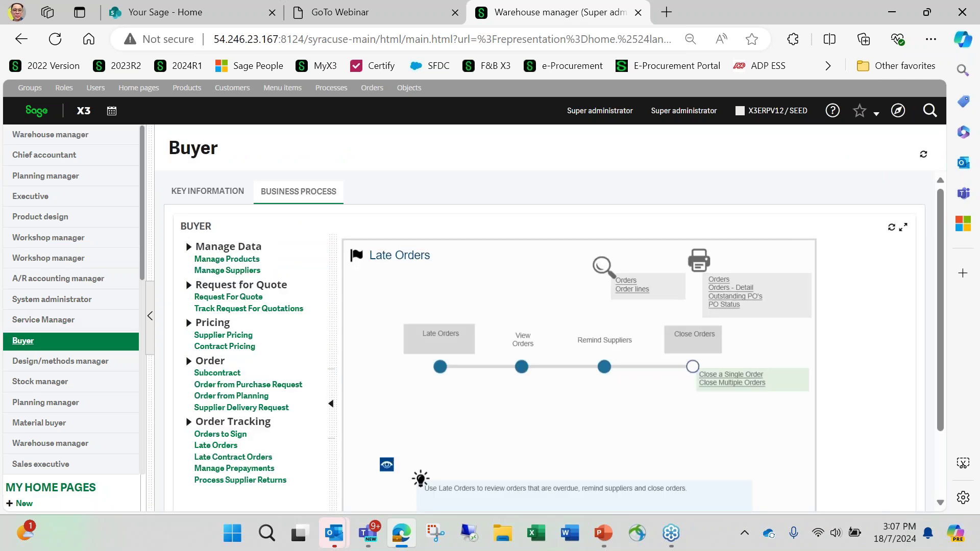
View the Manage Products, Request For Quote and Late Orders diagrams, then open Processes setup.
click(215, 261)
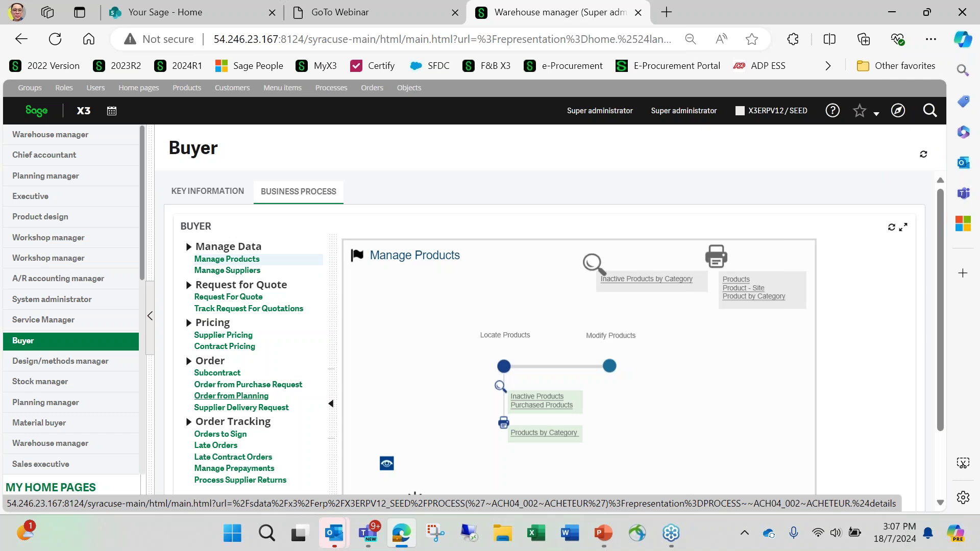
click(233, 297)
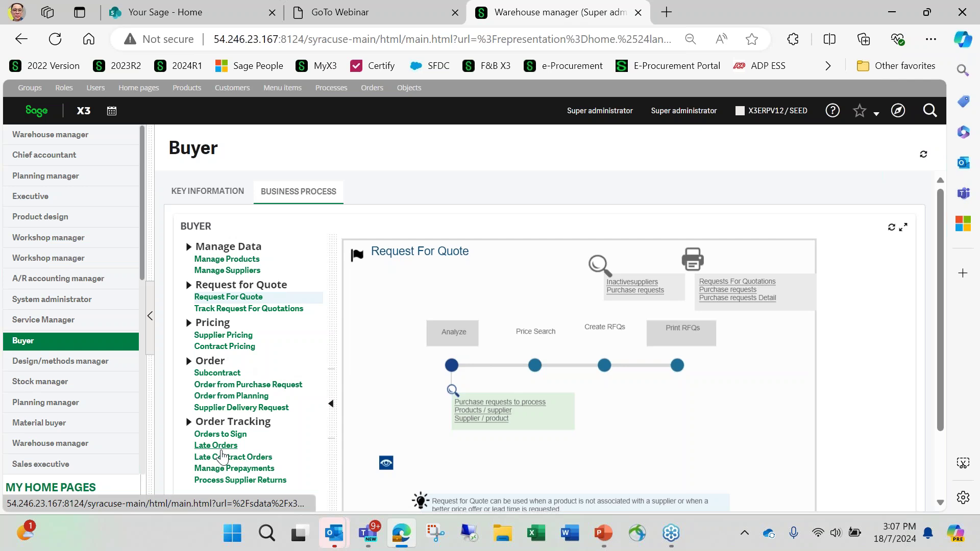
click(220, 449)
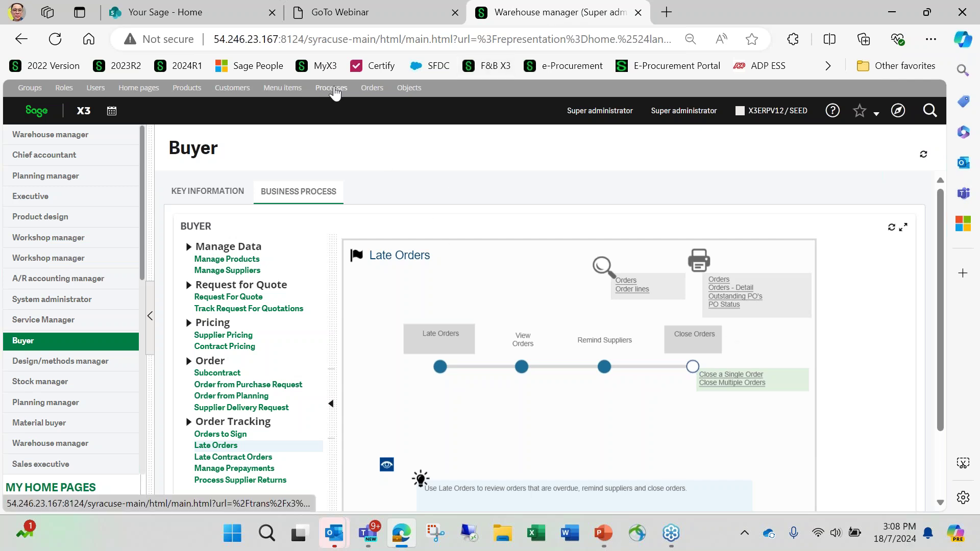
click(333, 89)
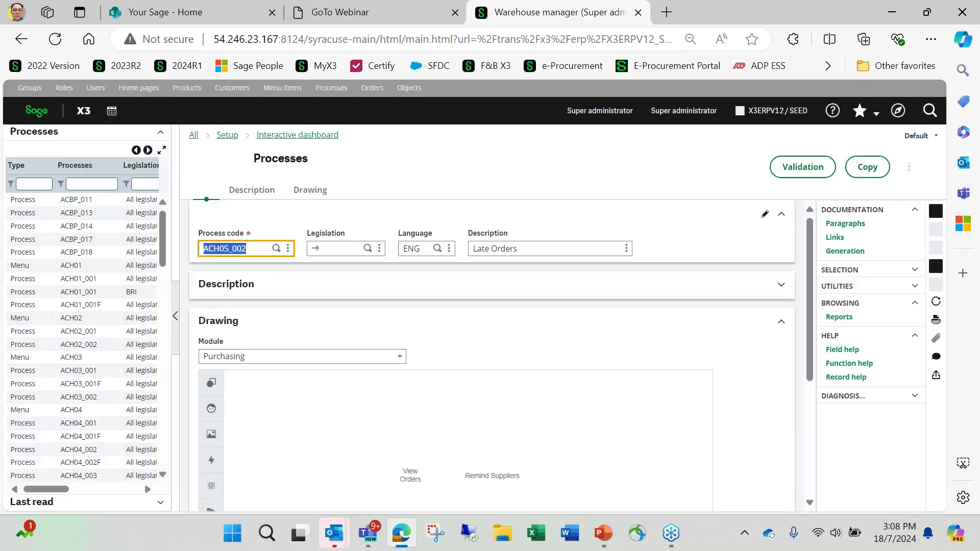
Scroll the ACH05_002 Late Orders process record to its Purchasing drawing.
scroll(587, 271, down, 3)
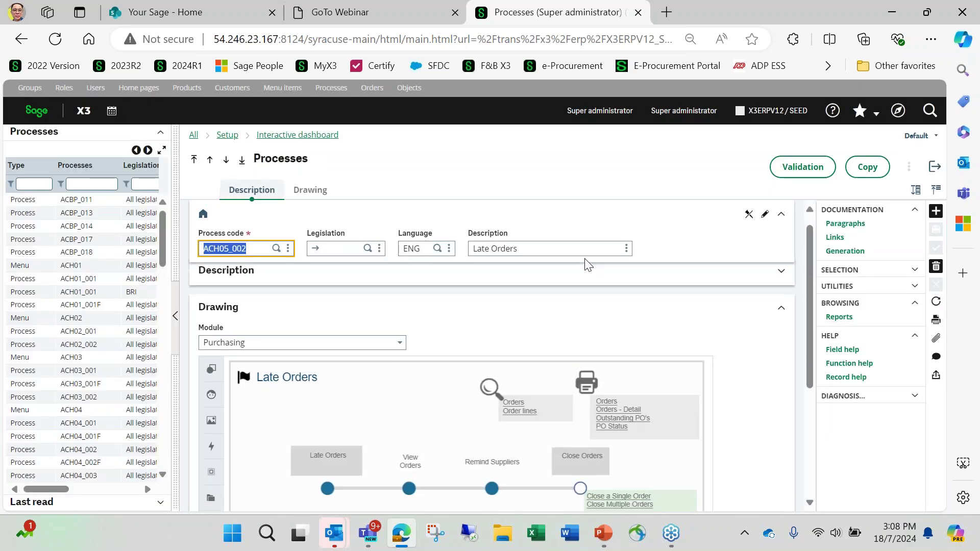
scroll(588, 271, up, 3)
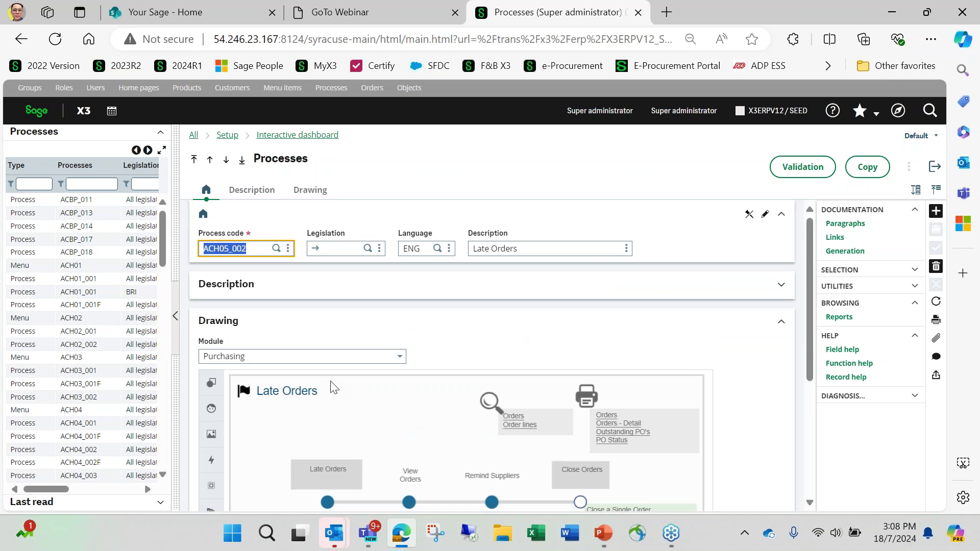
scroll(518, 356, down, 3)
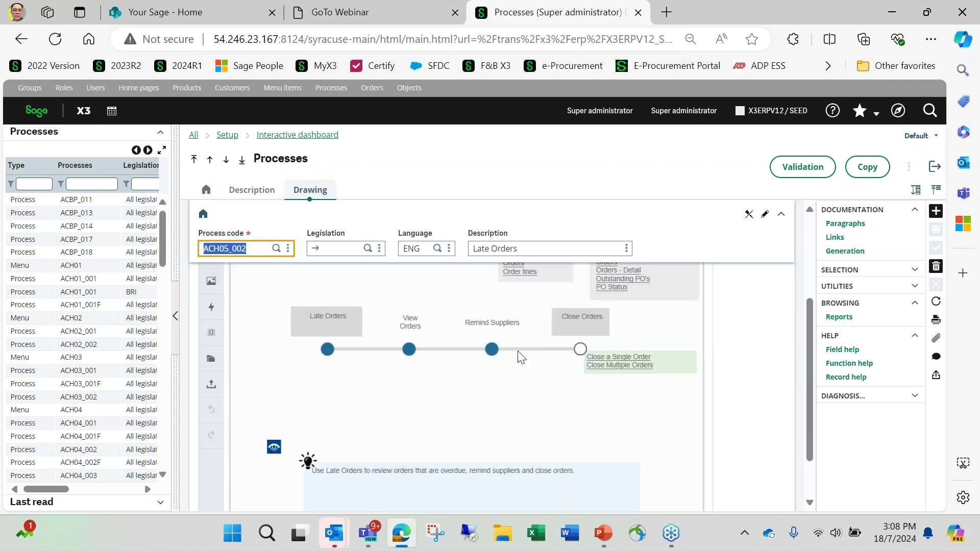
Inspect the Remind Suppliers step's link settings, keeping its link type as Report.
right_click(491, 349)
click(493, 357)
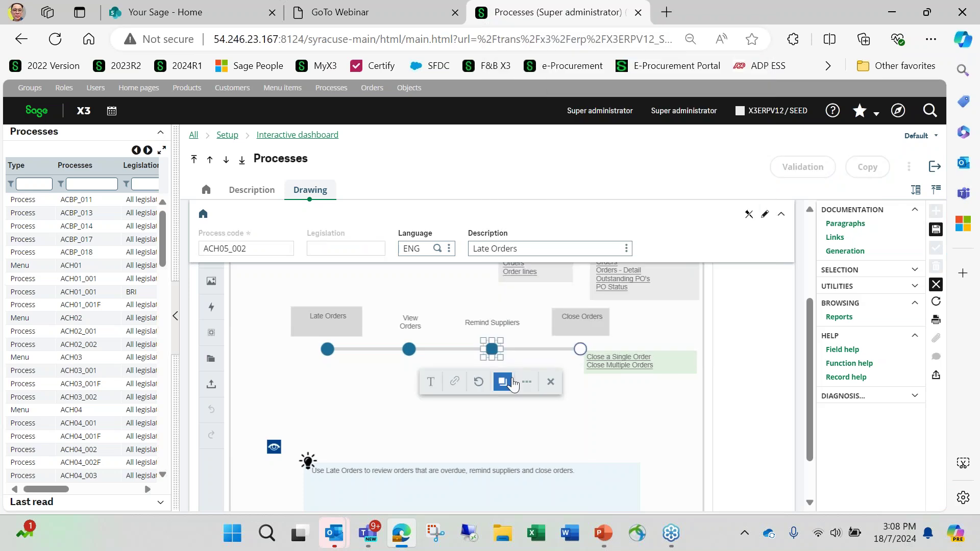
click(527, 382)
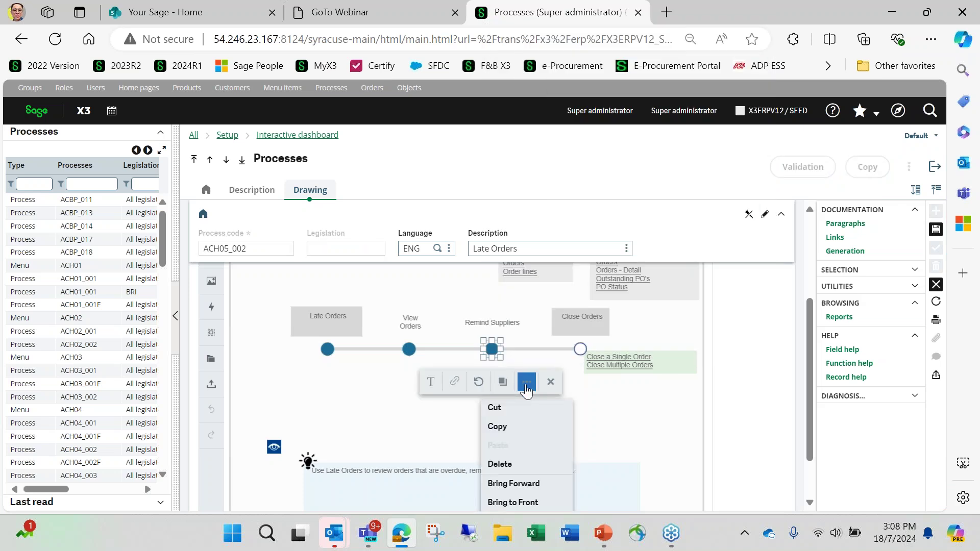
click(456, 384)
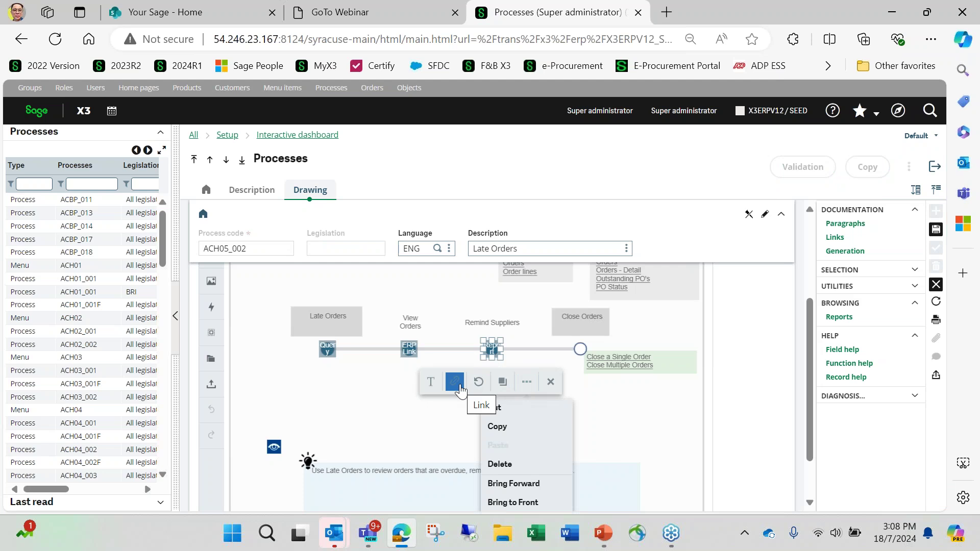
click(460, 387)
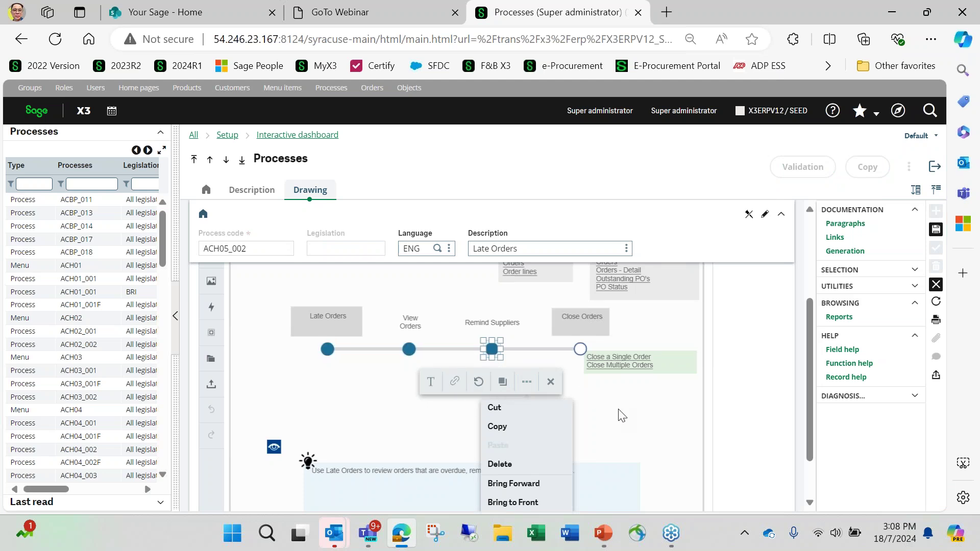
click(495, 423)
click(493, 351)
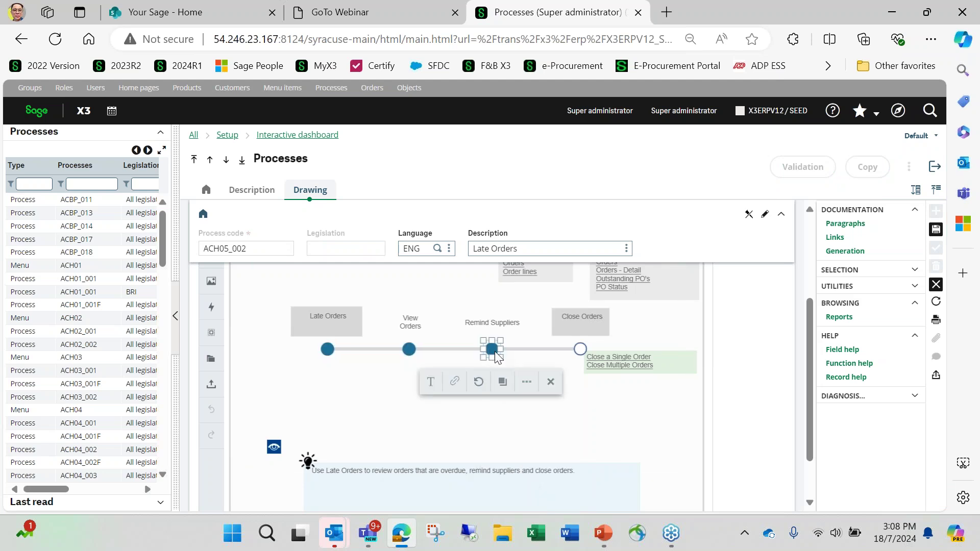
click(452, 388)
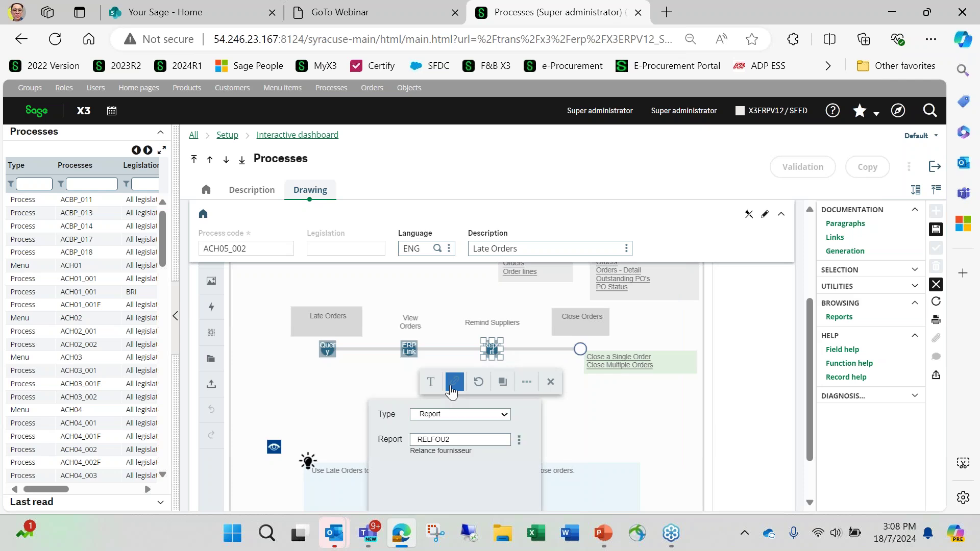
click(505, 417)
click(505, 417)
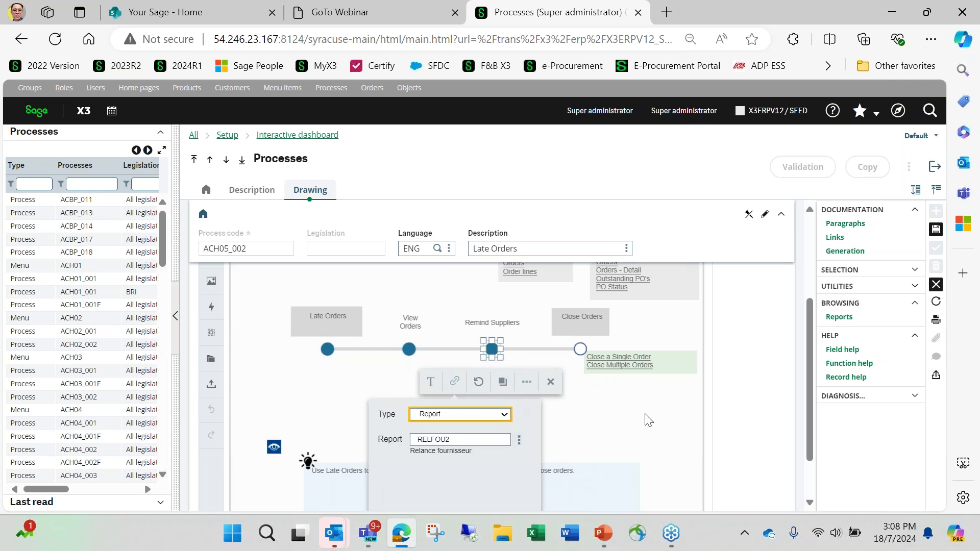
click(600, 410)
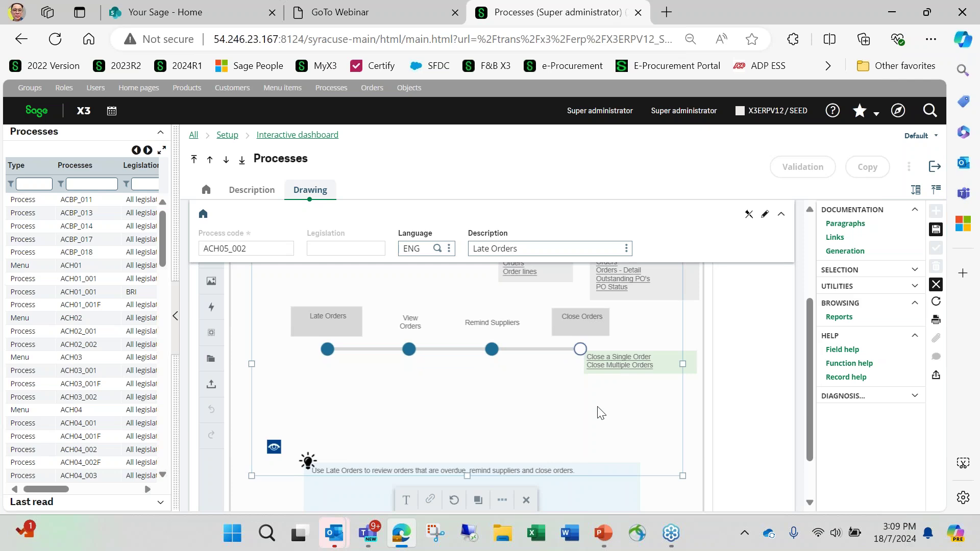
Relabel the Remind Suppliers step, replacing 'Suppliers' with a contact's name.
click(495, 329)
click(496, 330)
drag(511, 326, 474, 326)
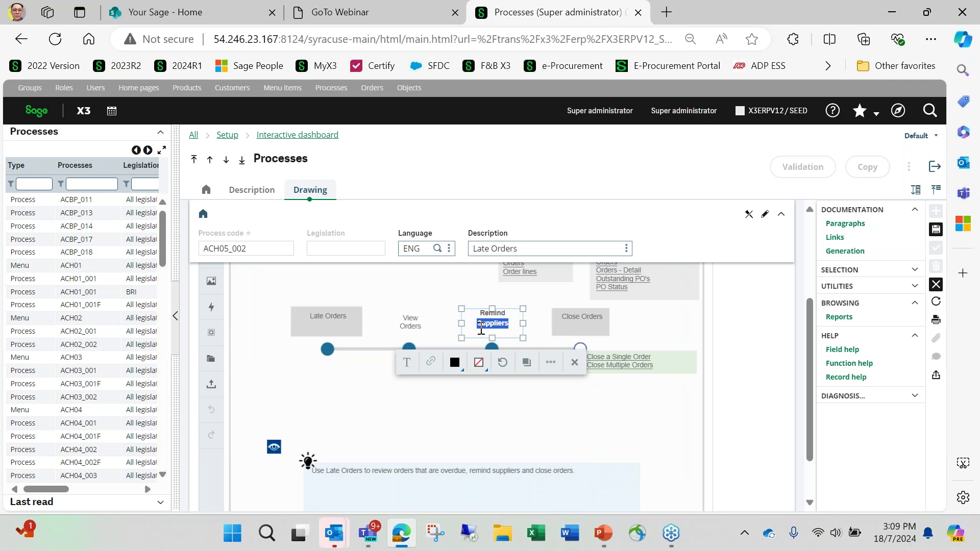
text(Bern)
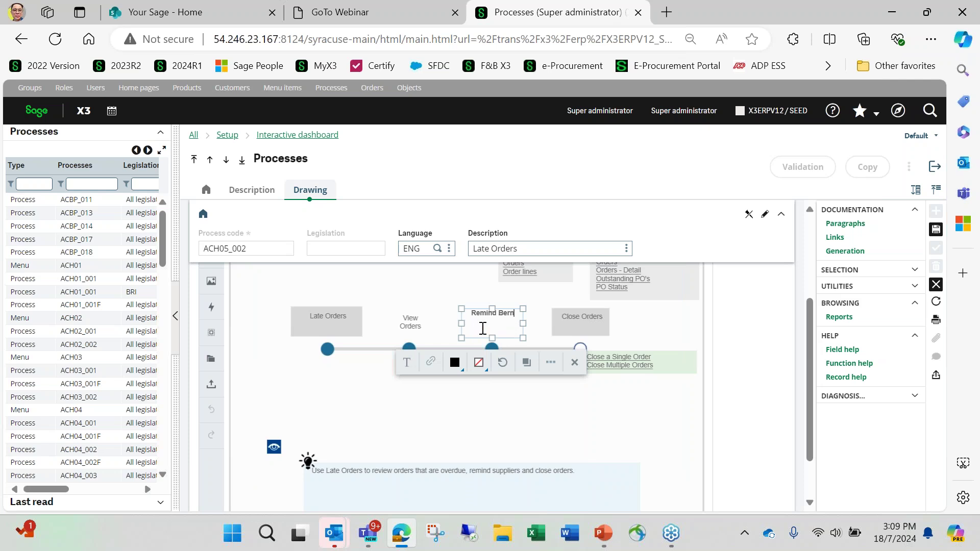
text(ard)
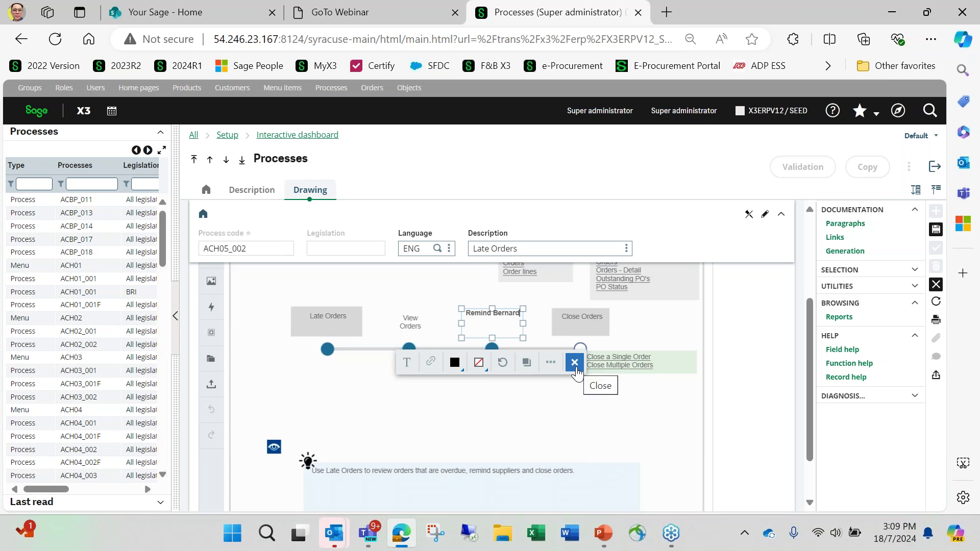
click(547, 415)
Save and validate the Late Orders process, then return to the Buyer home page.
click(935, 233)
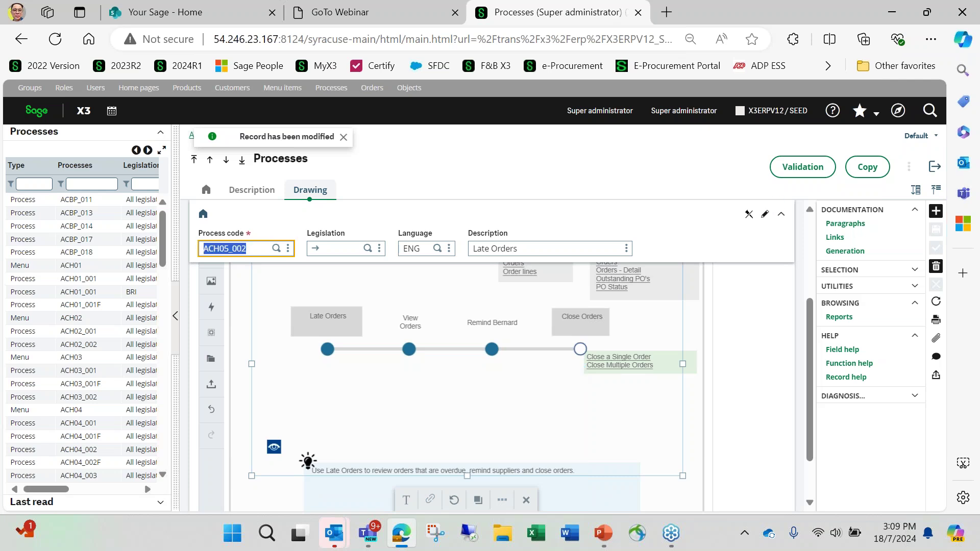
click(790, 176)
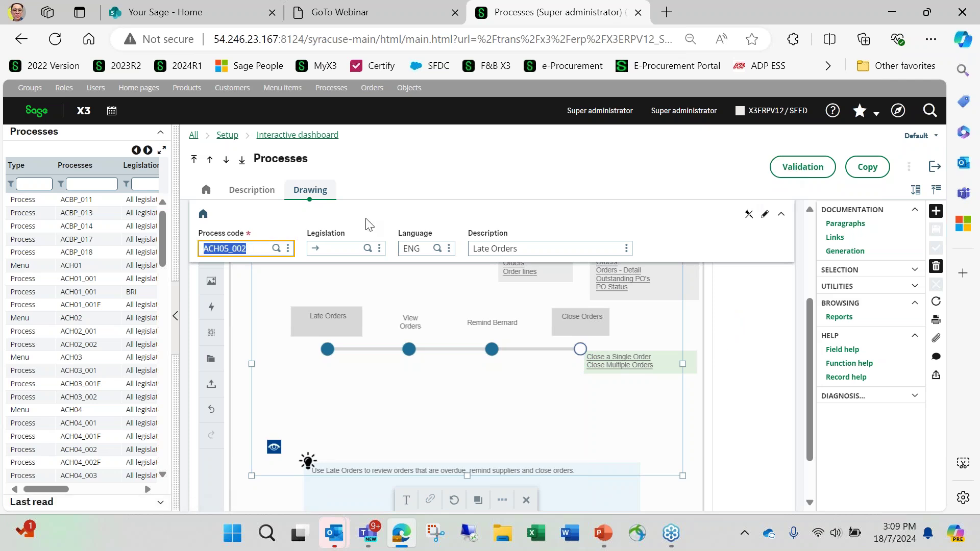
click(44, 111)
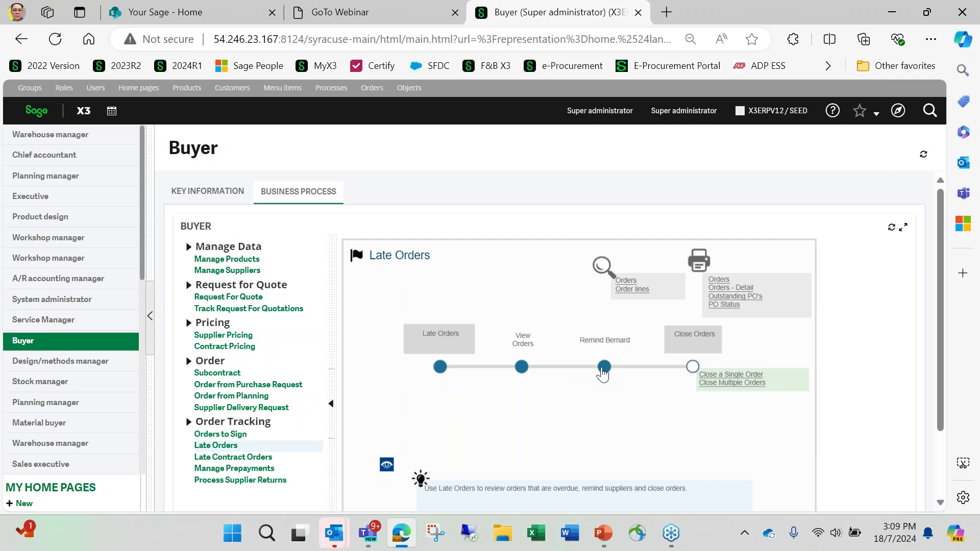
click(606, 368)
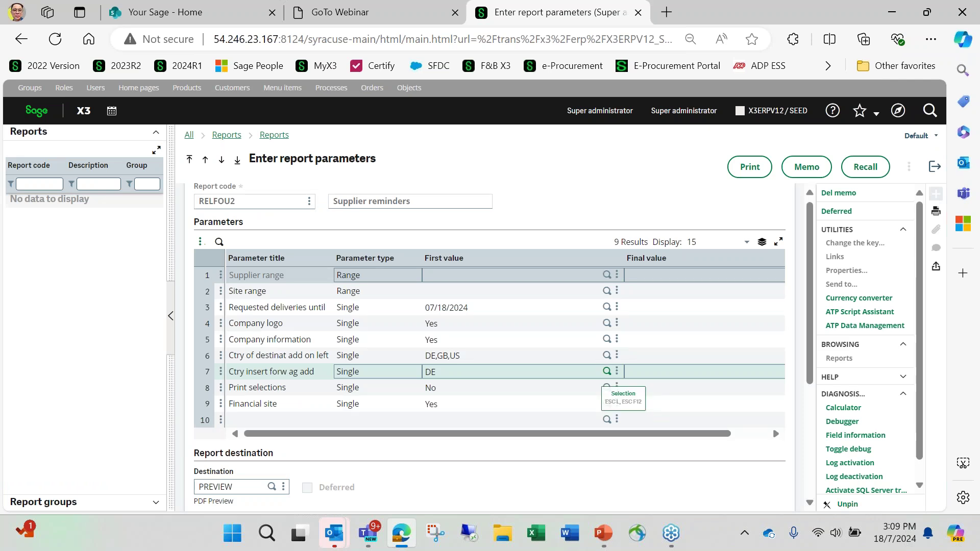
click(935, 167)
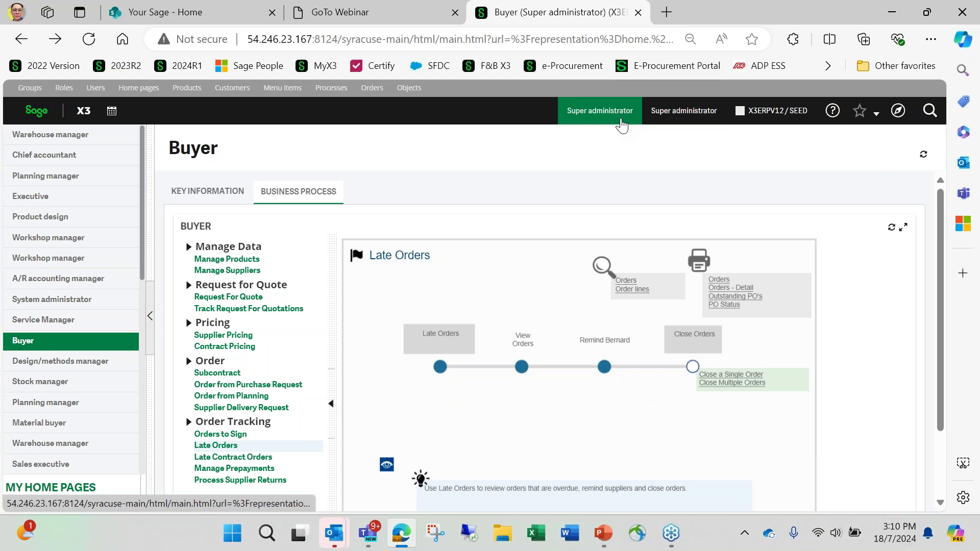
Log out and sign back in as a different user with their login and password.
click(615, 118)
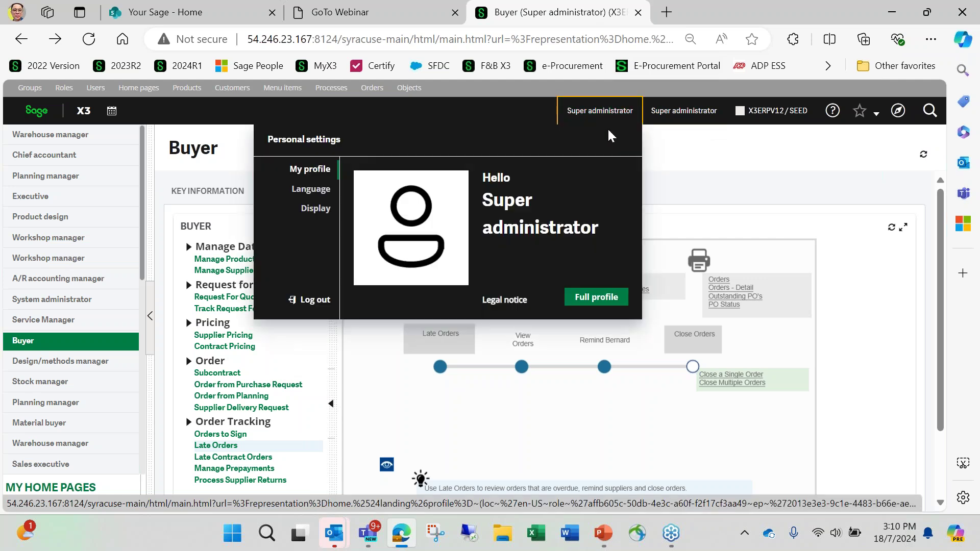
click(311, 306)
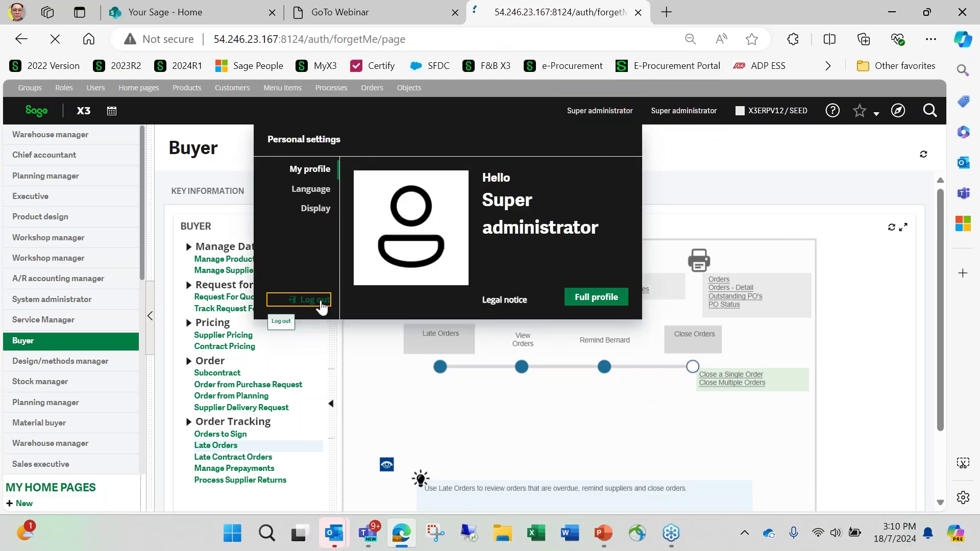
text(MODX3)
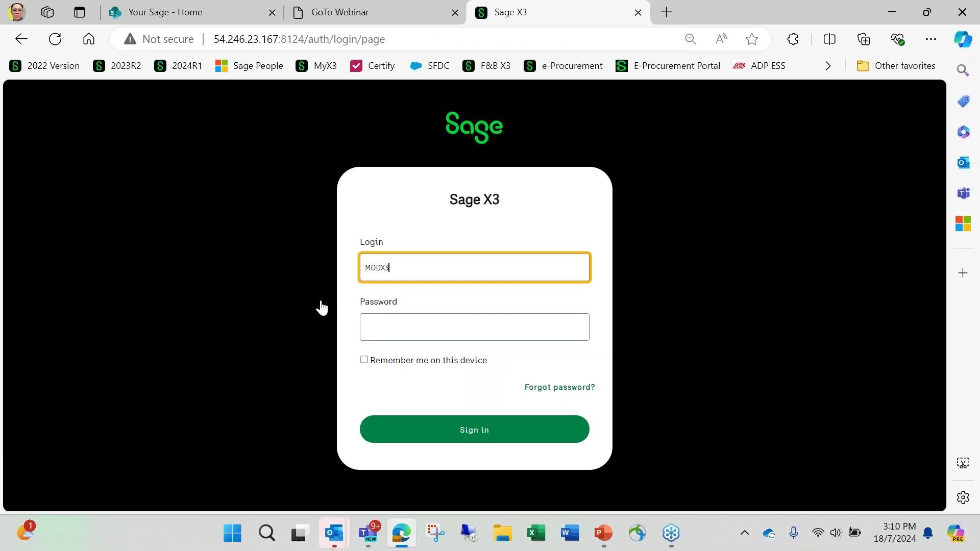
key(Tab)
text(****)
click(408, 429)
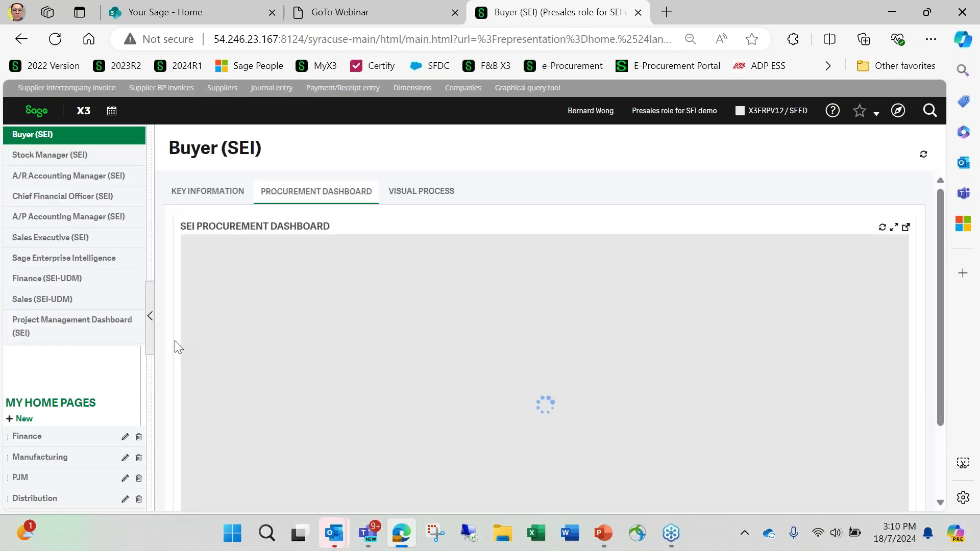
Switch to the ERP-SYSTADMIN role and open the Concepts home page.
click(711, 116)
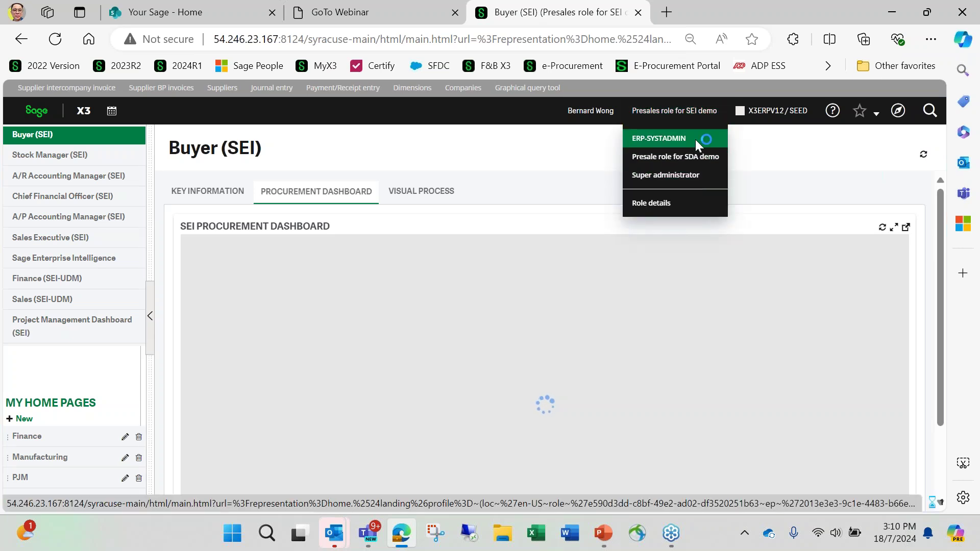
click(694, 141)
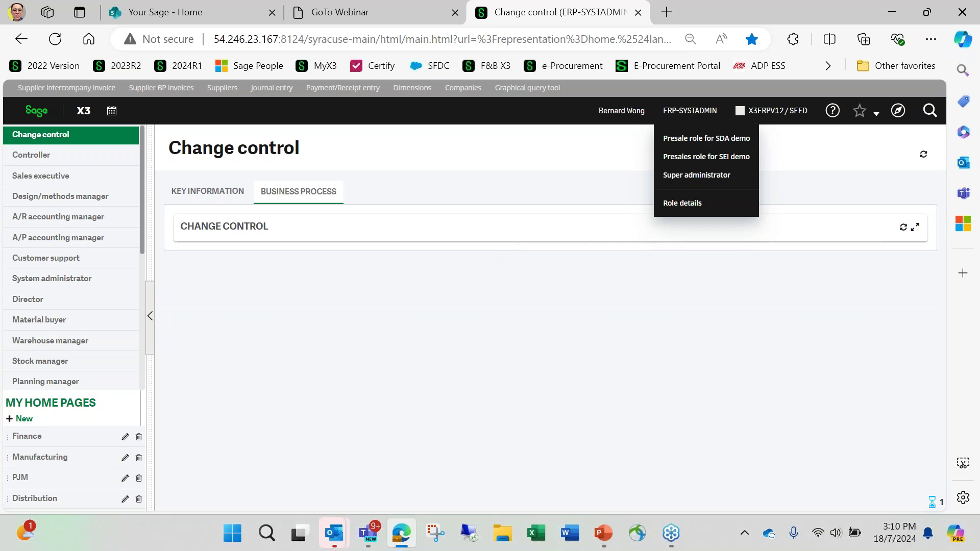
scroll(71, 234, down, 5)
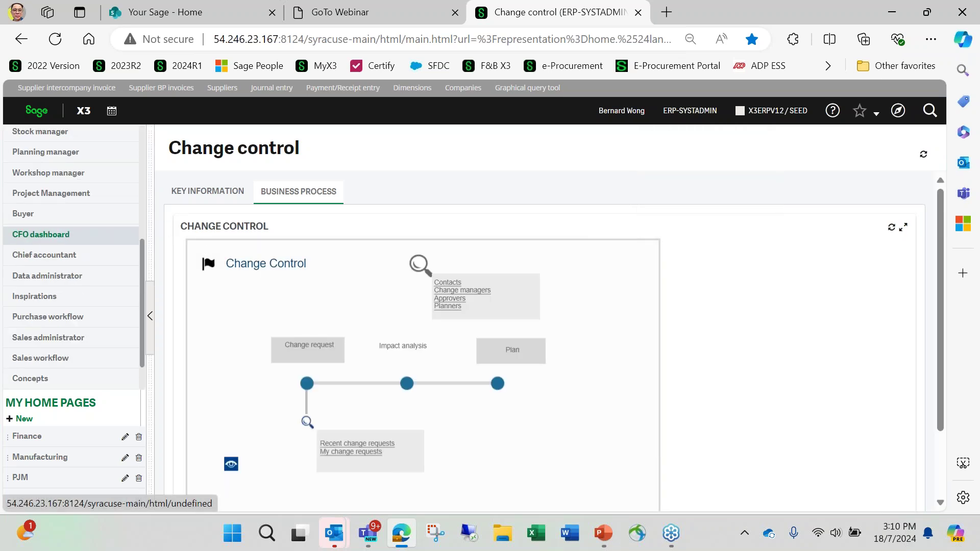
click(30, 379)
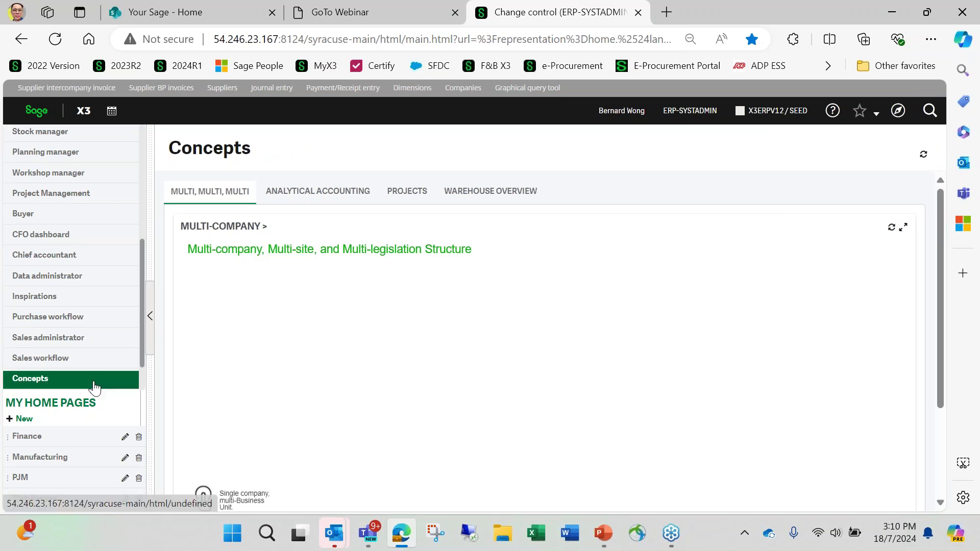
Browse the Projects structure and Library overviews, then open Purchase order entry on POZA0120011.
click(405, 192)
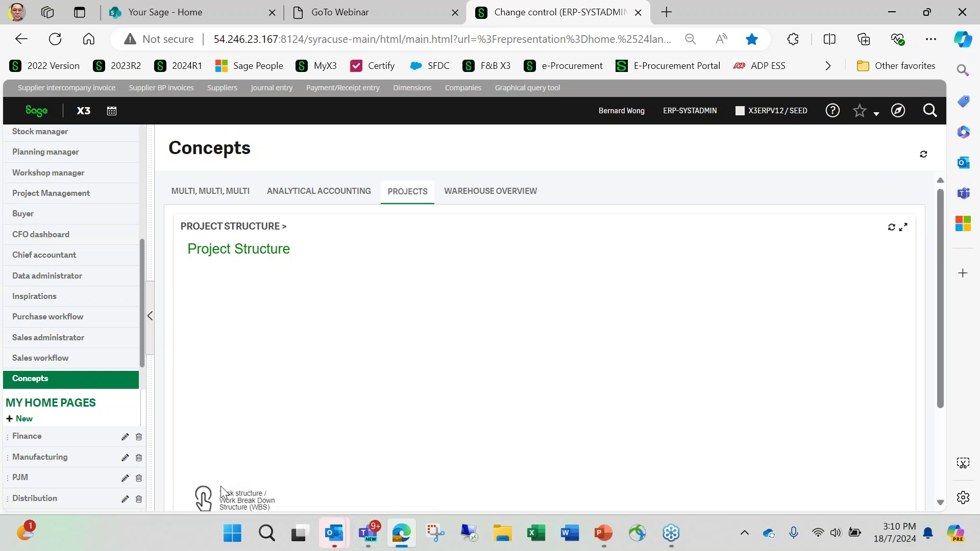
click(206, 505)
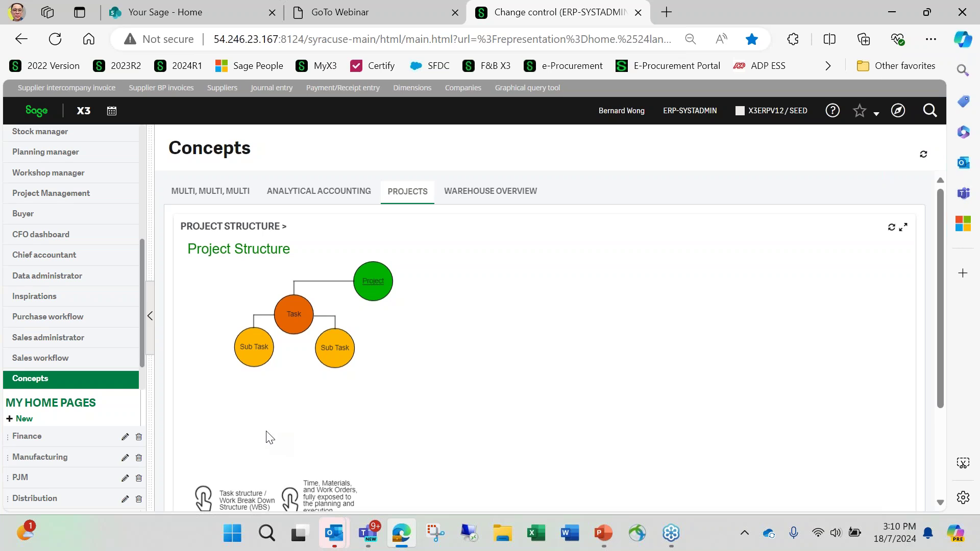
scroll(97, 360, down, 1)
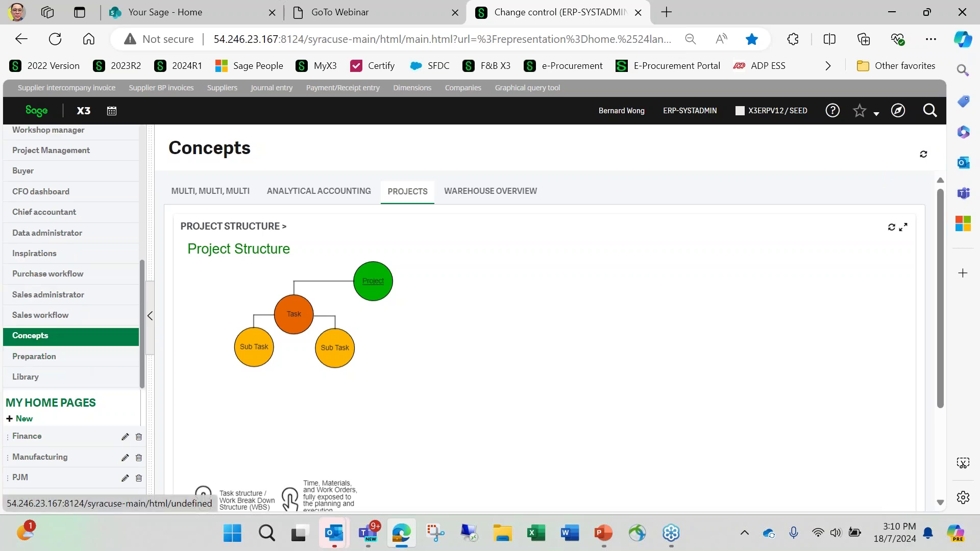
click(23, 377)
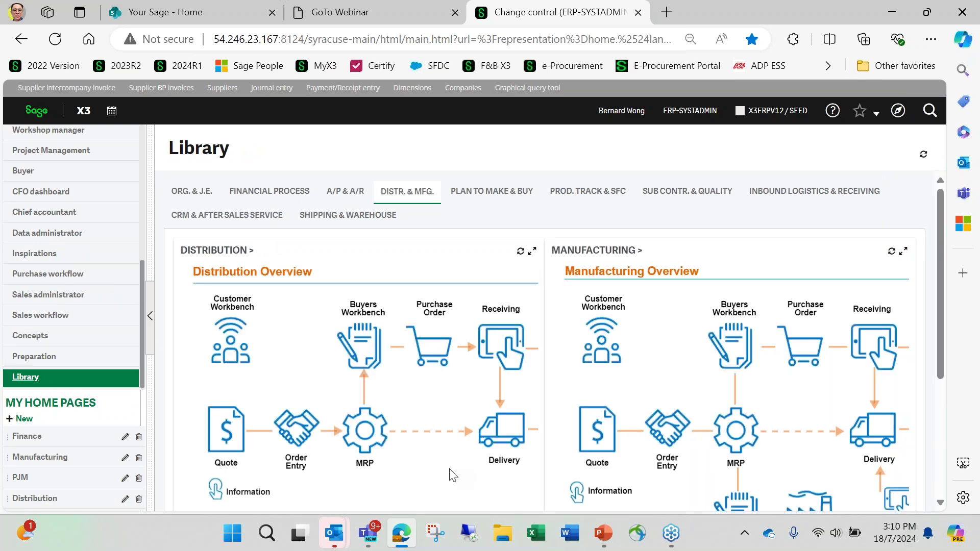
click(440, 359)
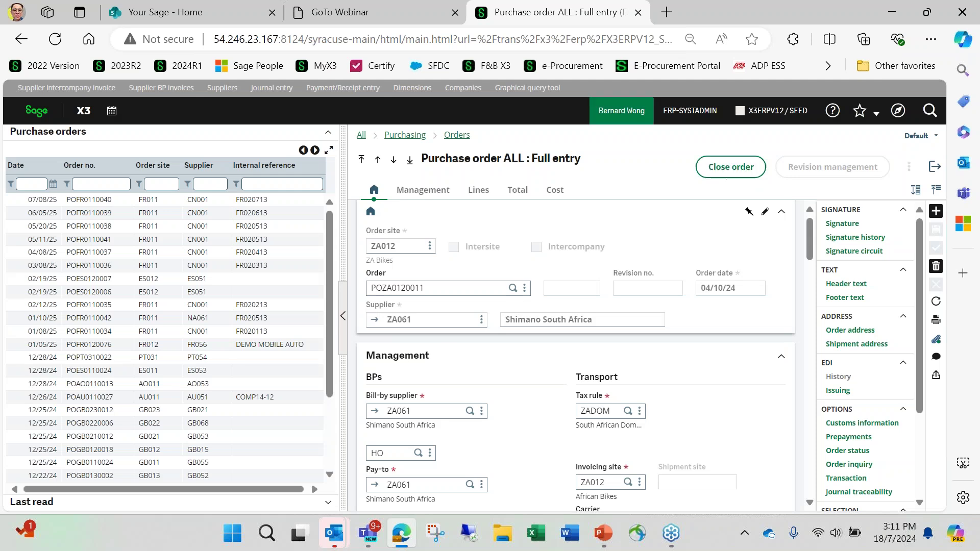
Log out, confirm, and sign back in with the administrator credentials.
click(614, 113)
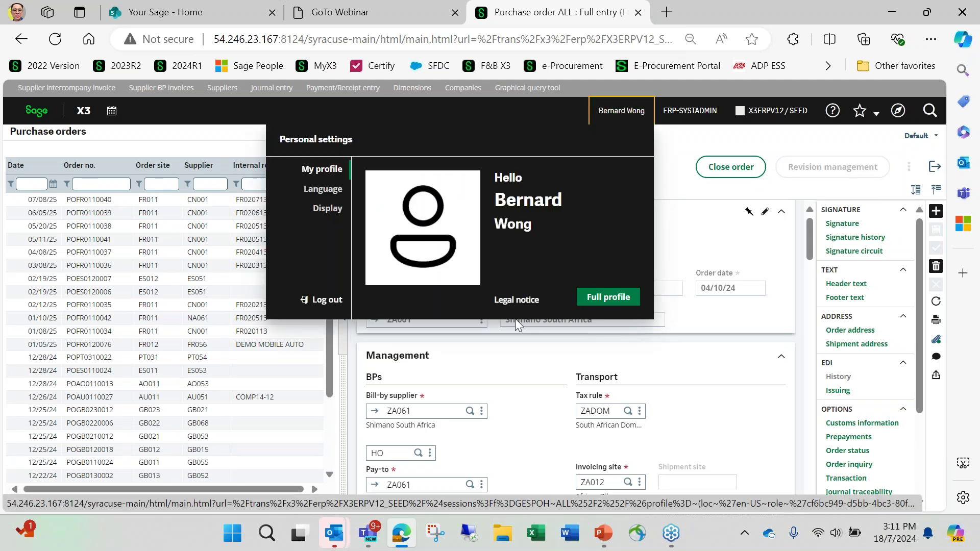
click(322, 302)
click(534, 251)
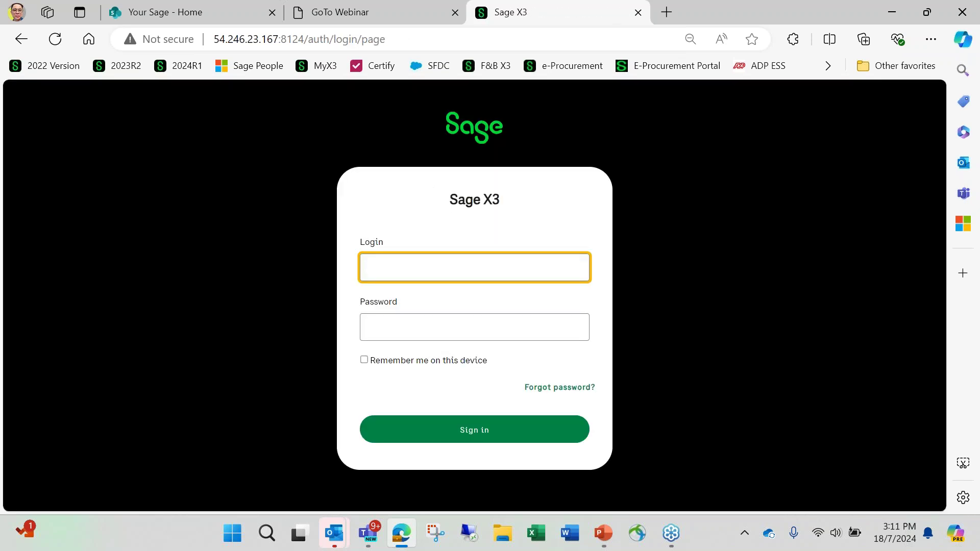
text(admin)
key(Tab)
text(admi)
click(484, 430)
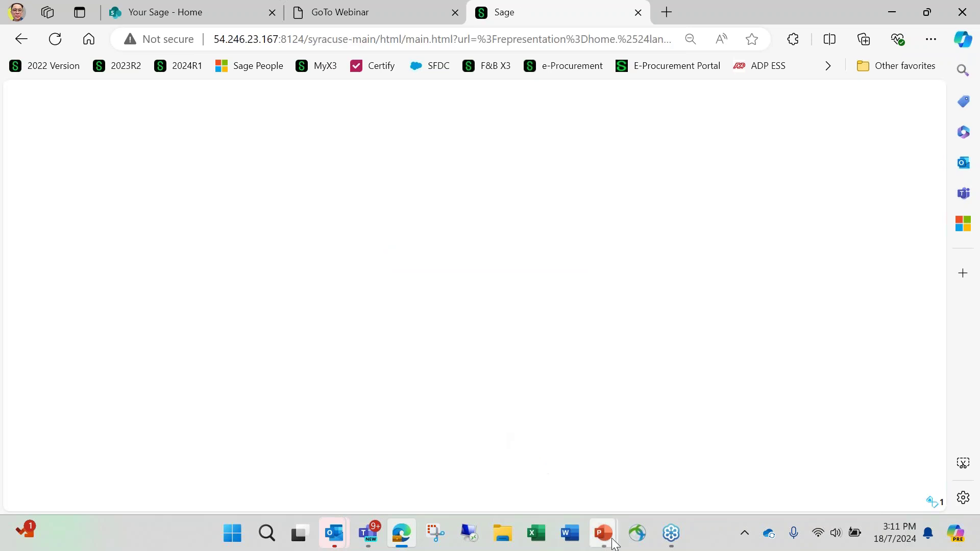
Resume the PowerPoint slide show, then return to the Sage X3 browser window.
mouse_move(603, 534)
click(568, 482)
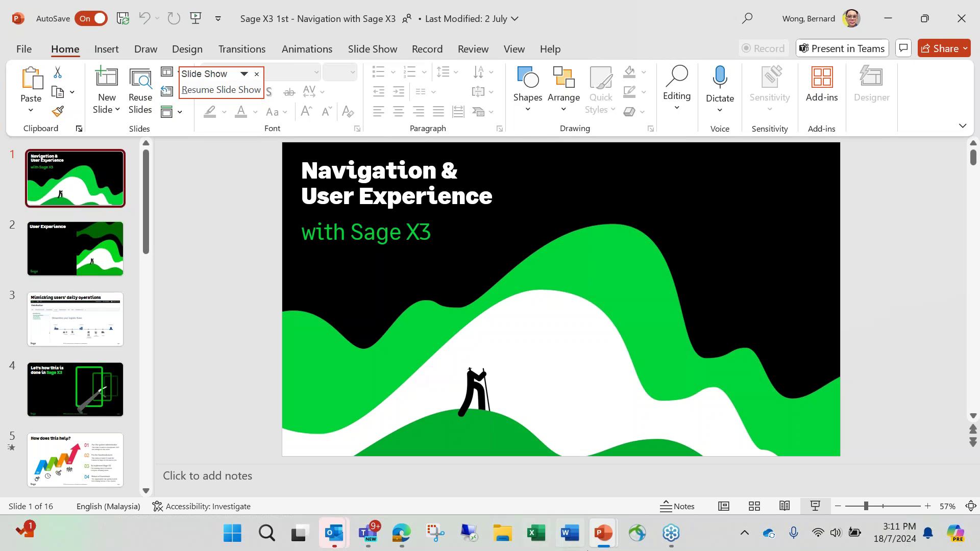
mouse_move(615, 546)
click(684, 449)
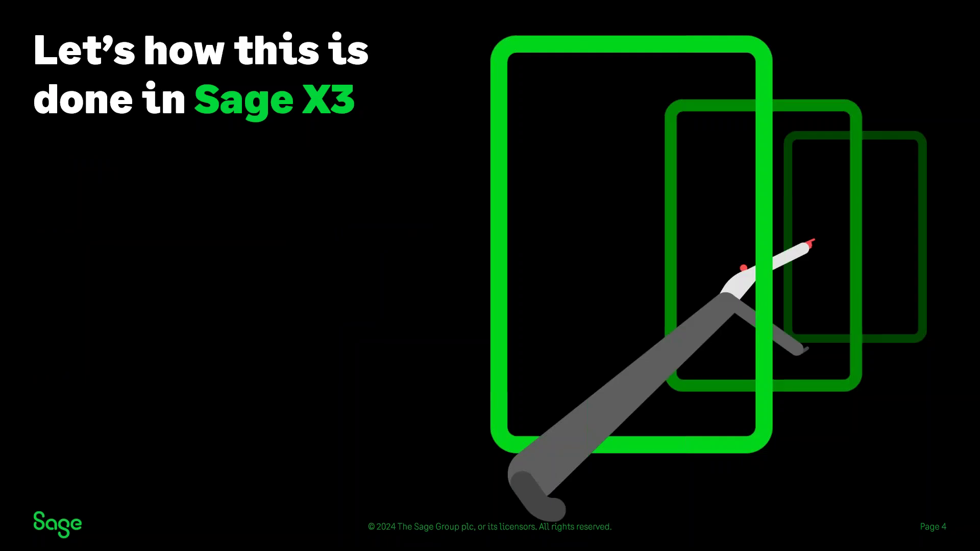
key(alt+Tab)
key(Tab)
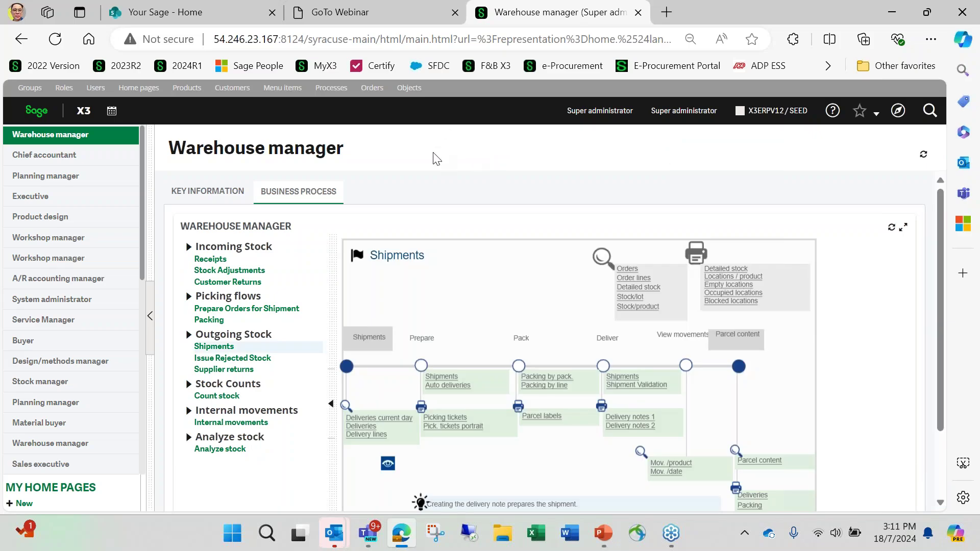
Switch to the Presales role for SEI demo and open Chief Financial Officer (SEI).
scroll(77, 281, down, 5)
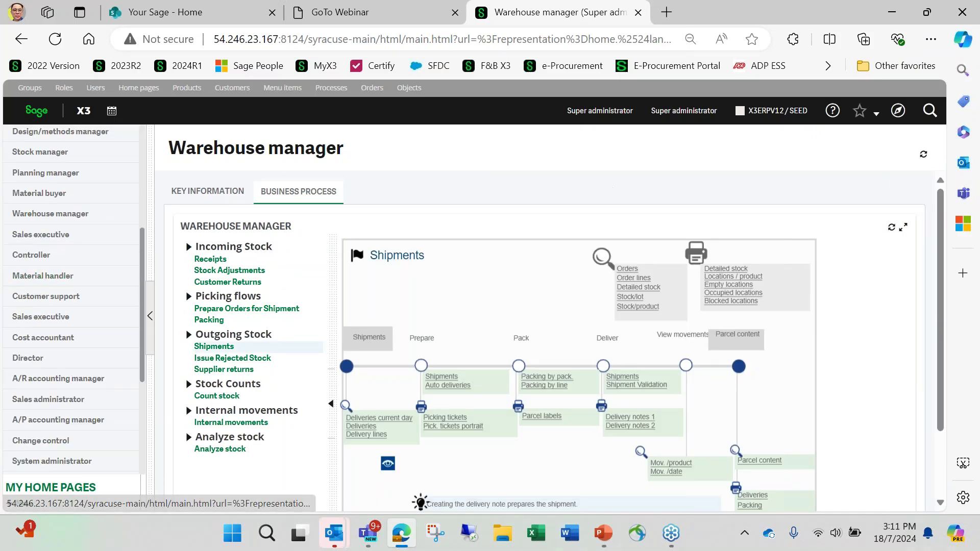
click(676, 111)
click(683, 161)
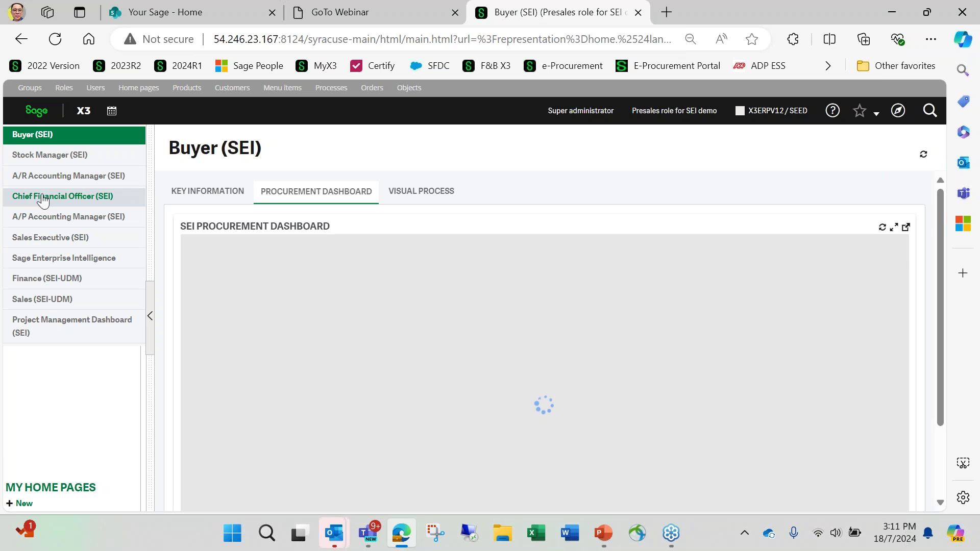
click(49, 203)
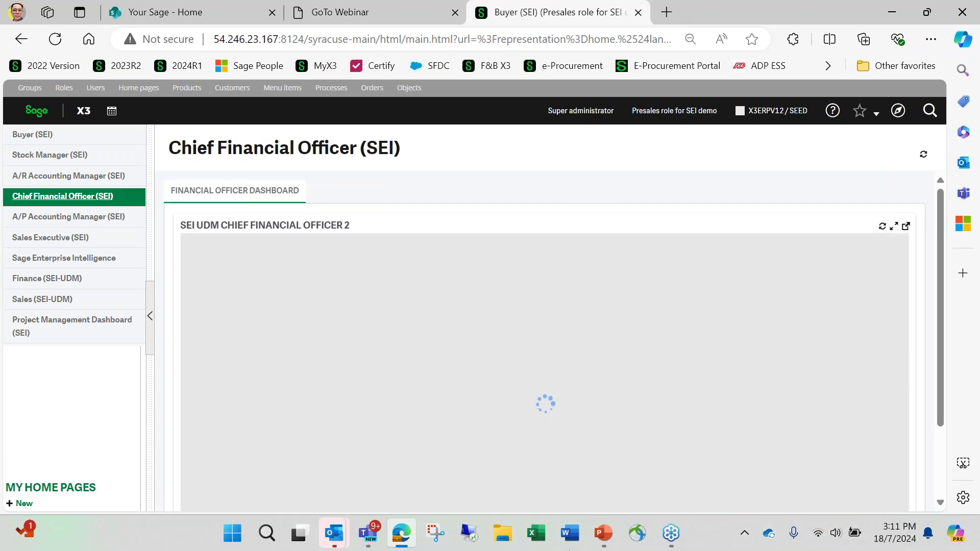
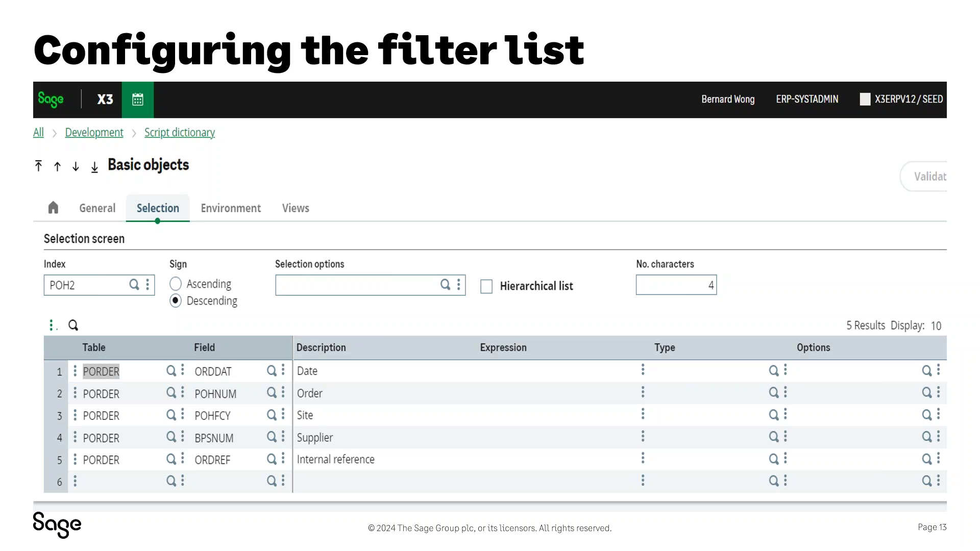
Switch to Sage X3 and widen the Purchase orders list beside order POZA0120011.
key(alt+Tab)
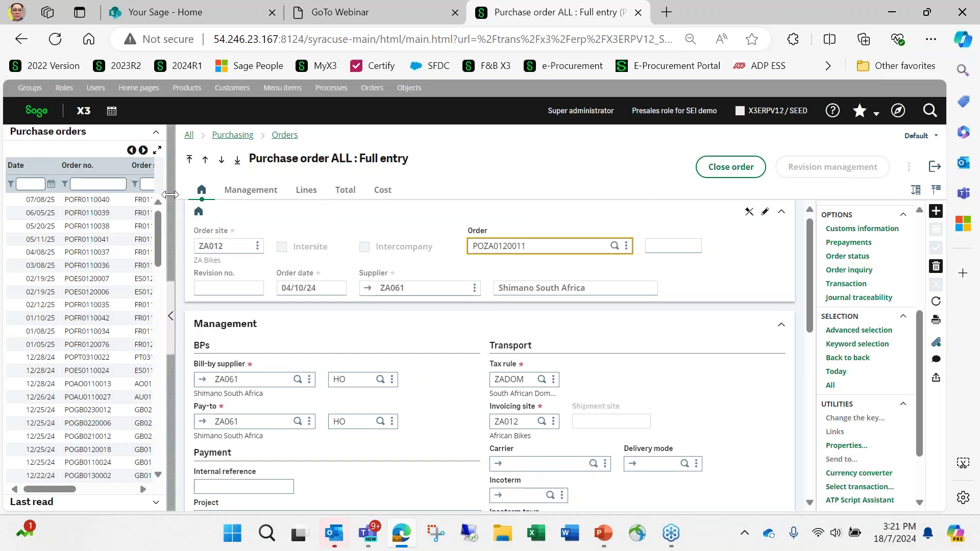
drag(171, 195, 392, 204)
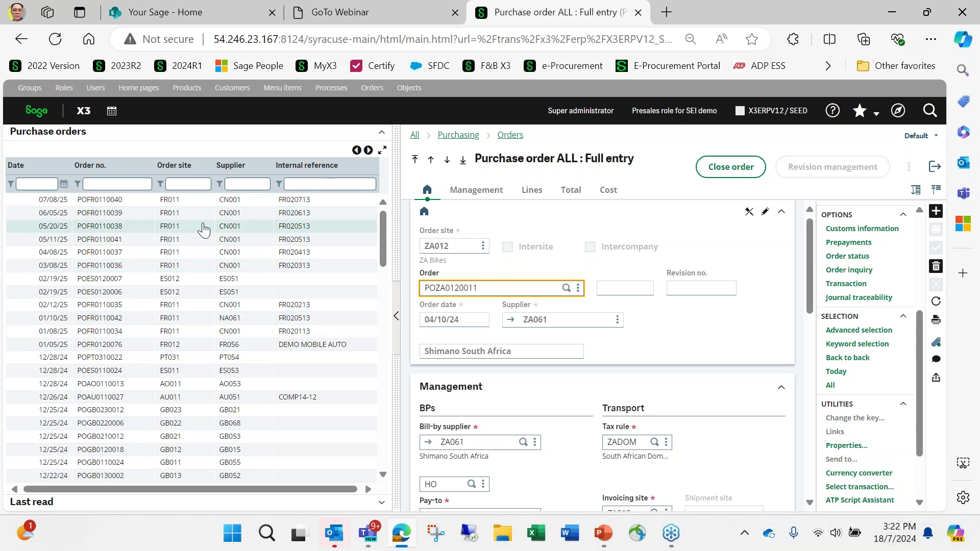
Filter the Purchase orders list by internal reference FR* and order site FR011.
click(309, 184)
text(FR*)
key(Return)
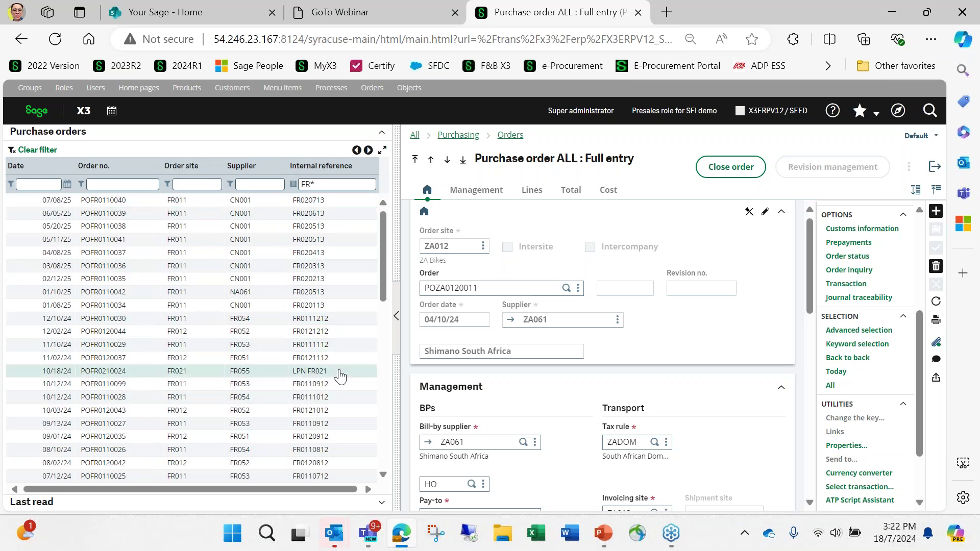
click(210, 185)
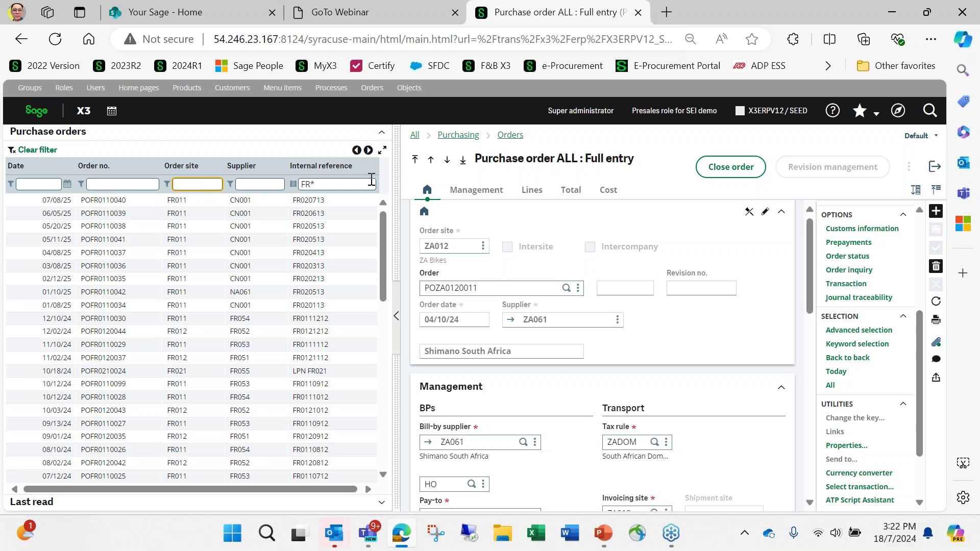
text(FR011)
key(Return)
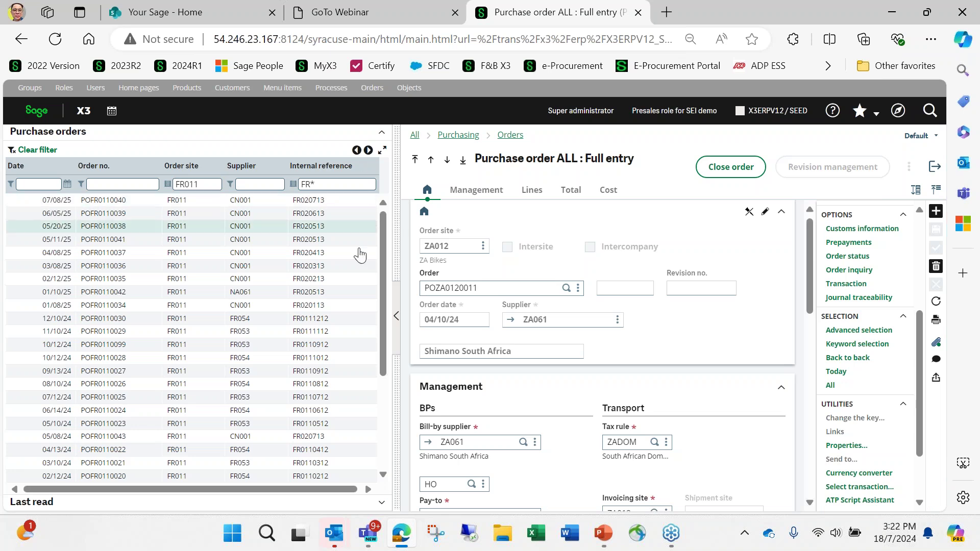
Change the order site filter to FR012, then to FR013.
click(213, 182)
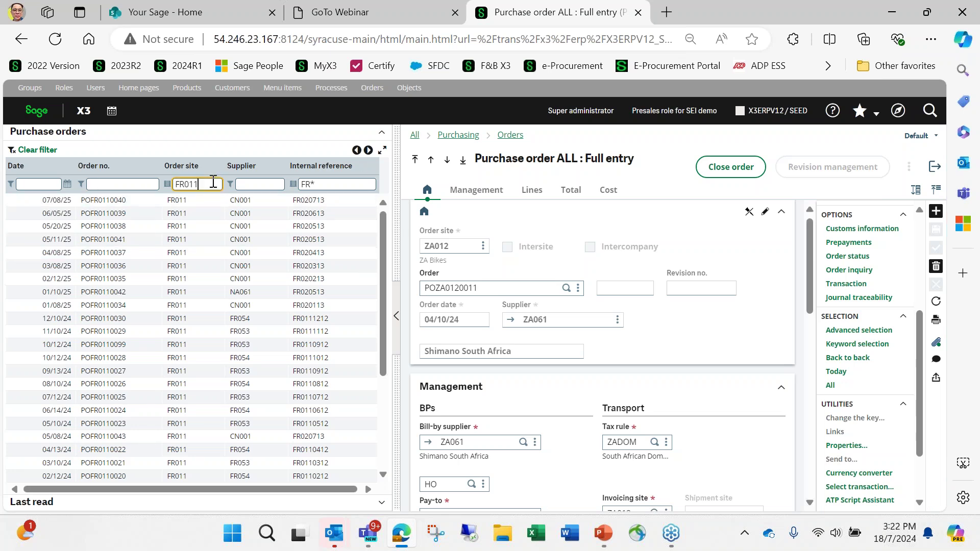
key(BackSpace)
text(2)
key(Return)
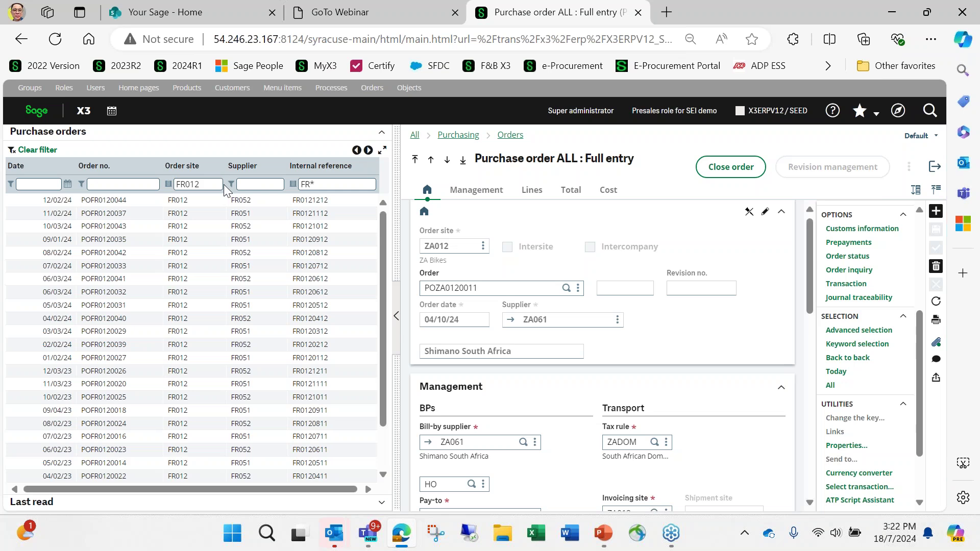
key(BackSpace)
text(3)
key(Return)
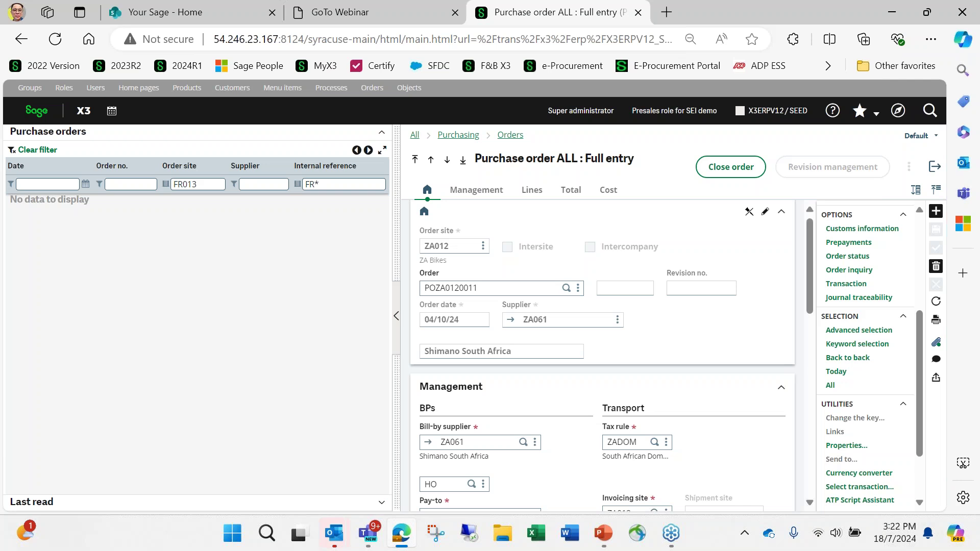
Clear the order site and internal reference filters, then narrow the list panel.
click(211, 183)
key(BackSpace)
key(BackSpace)
key(BackSpace)
key(BackSpace)
key(BackSpace)
click(342, 184)
key(BackSpace)
key(BackSpace)
key(BackSpace)
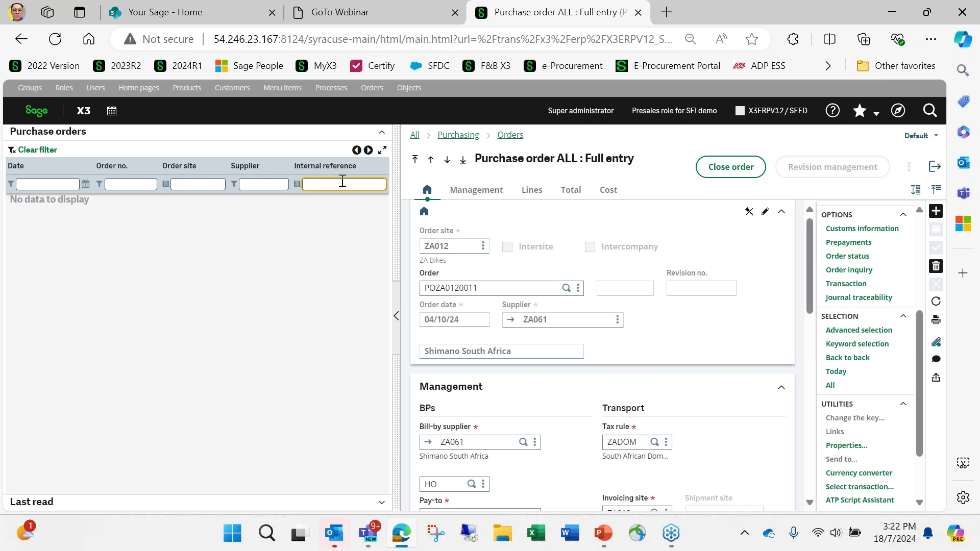
key(Return)
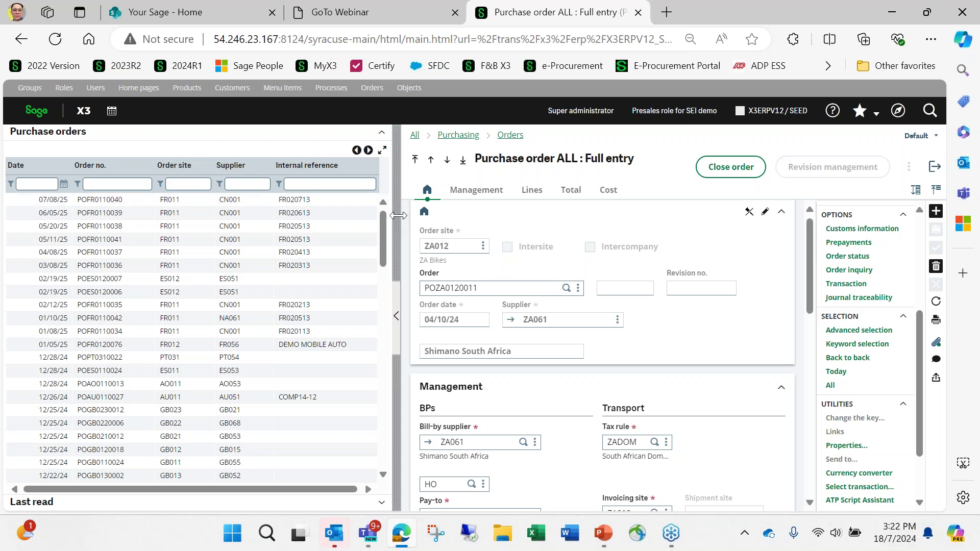
drag(396, 216, 296, 230)
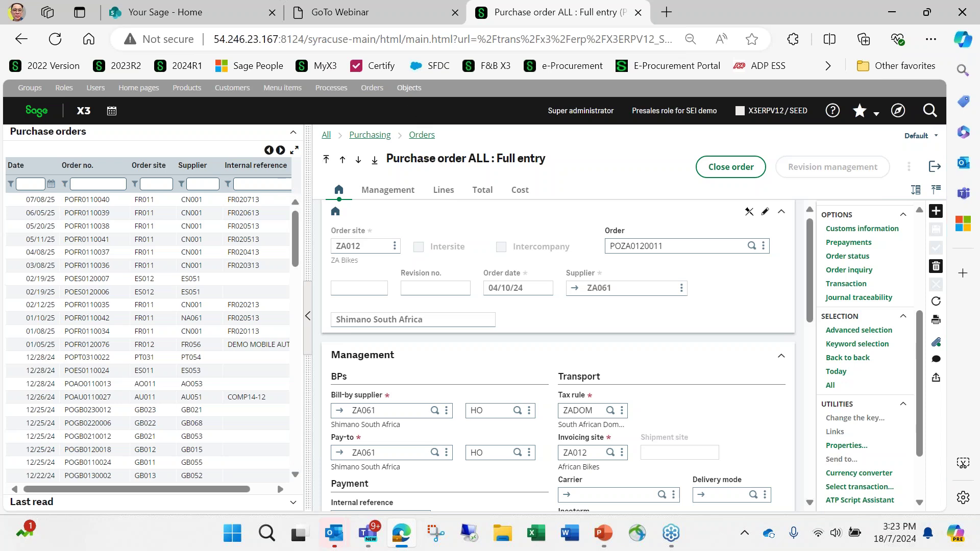
click(408, 91)
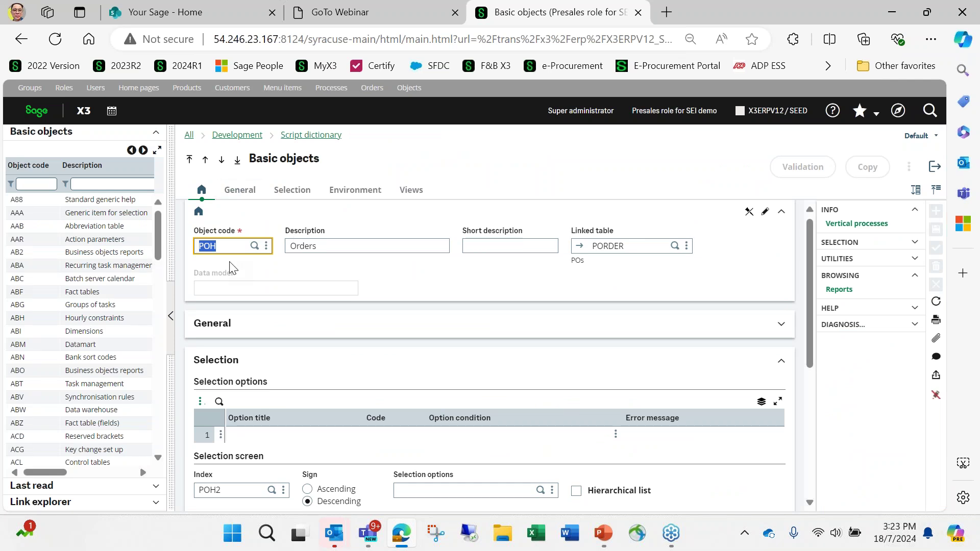
scroll(299, 267, down, 5)
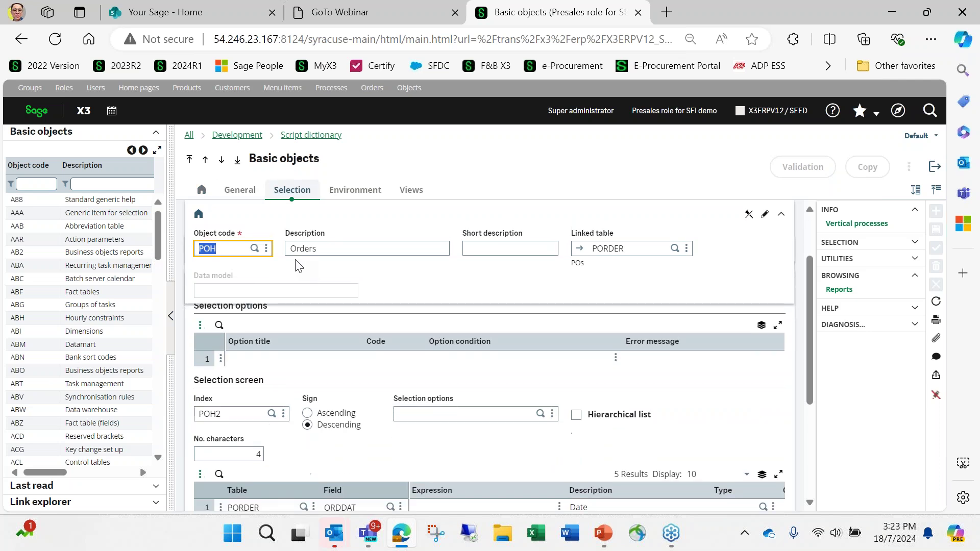
scroll(302, 263, up, 3)
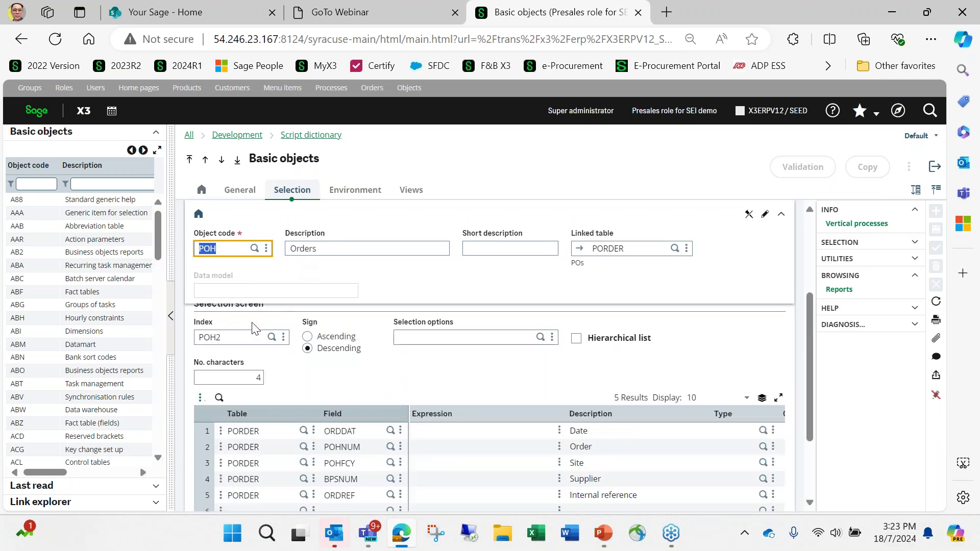
scroll(250, 332, up, 3)
scroll(245, 354, down, 3)
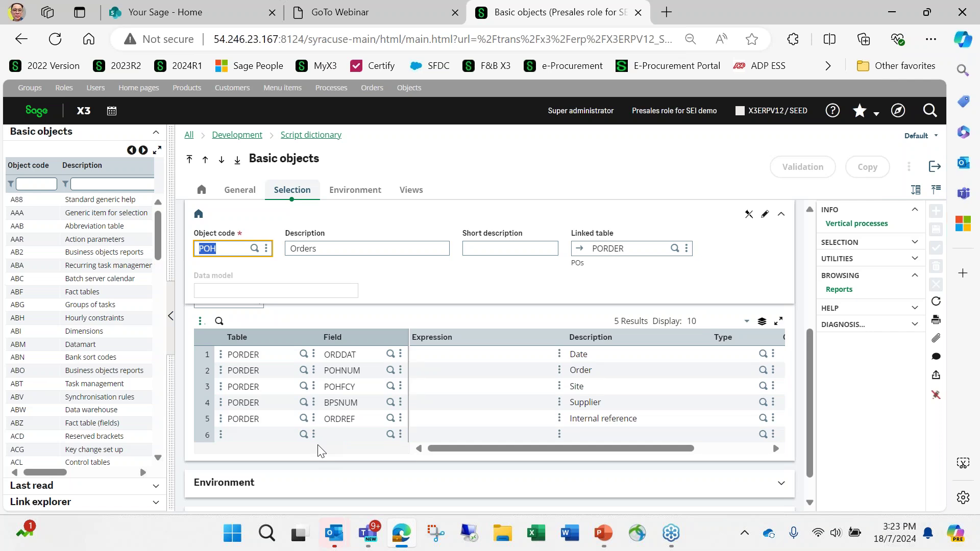
click(289, 435)
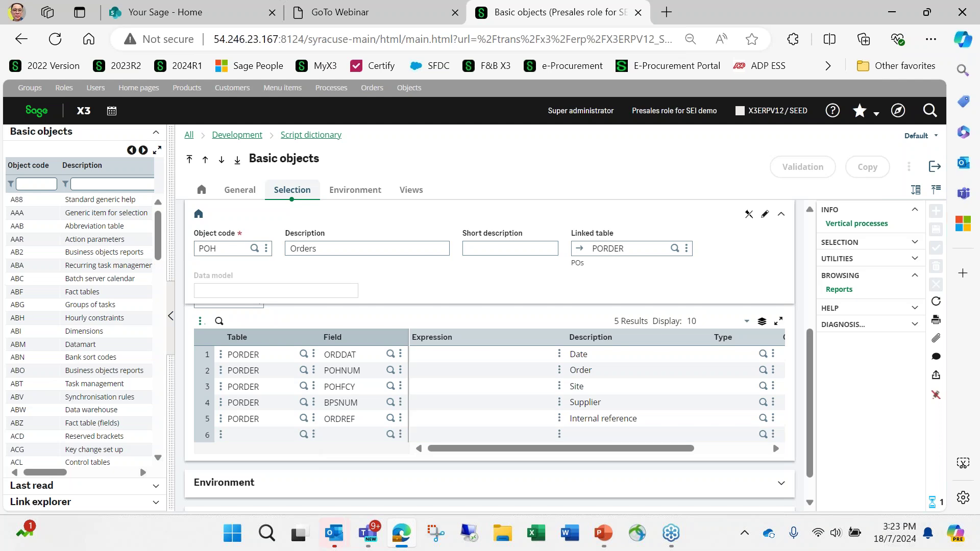
click(586, 233)
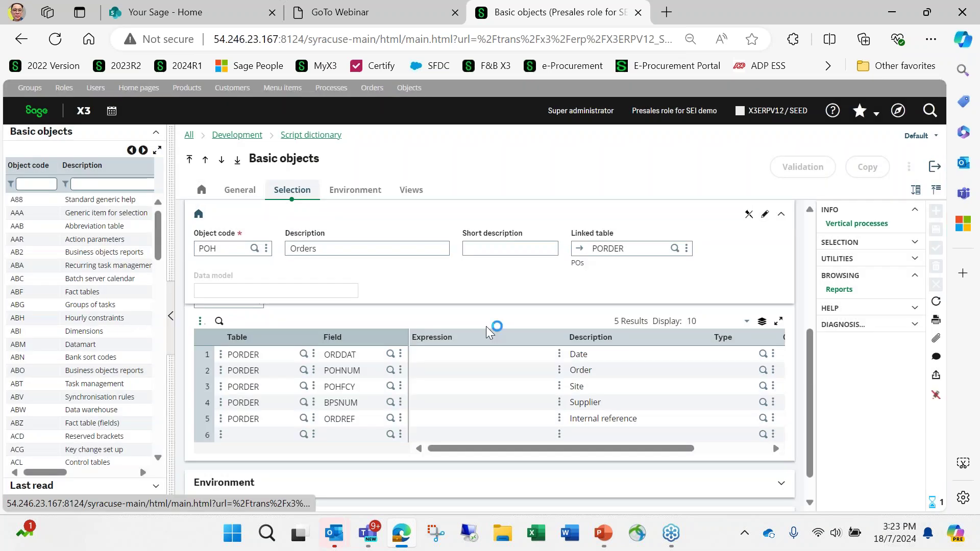
click(309, 432)
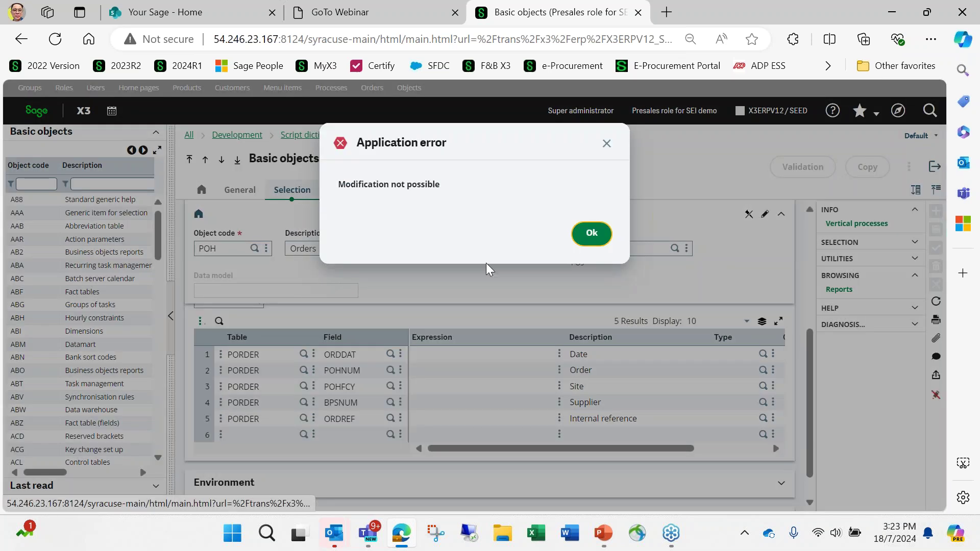
click(592, 239)
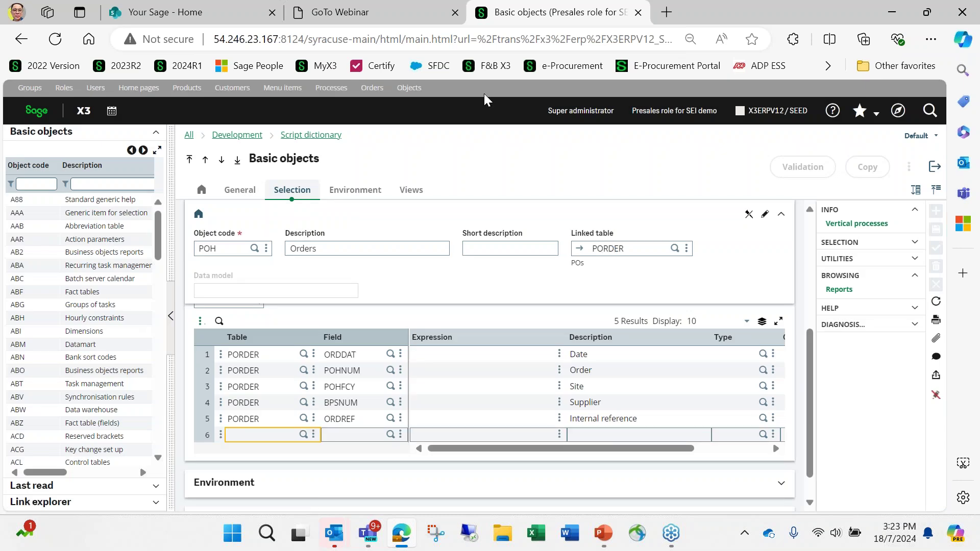
click(934, 166)
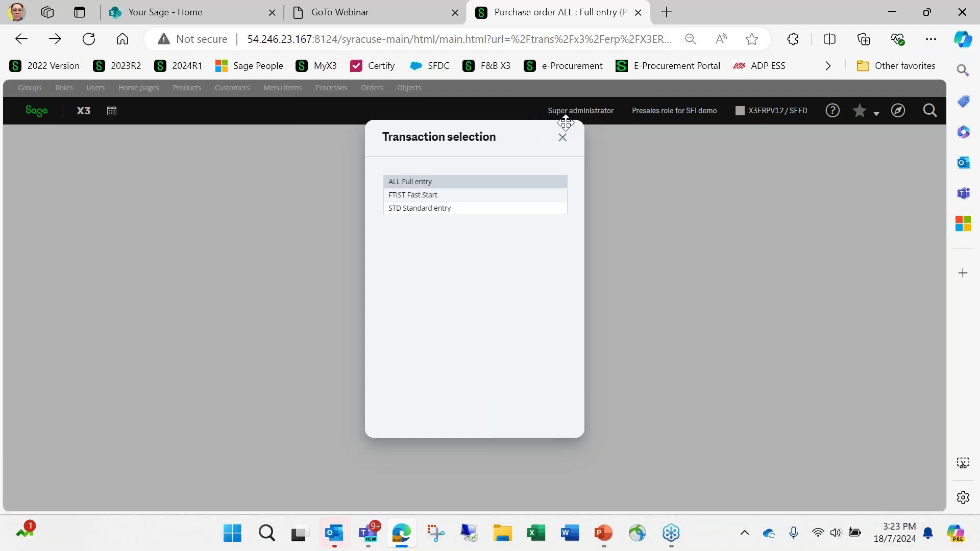
Reopen Basic objects, attempt to add a row 6 column, and dismiss the modification error.
click(563, 137)
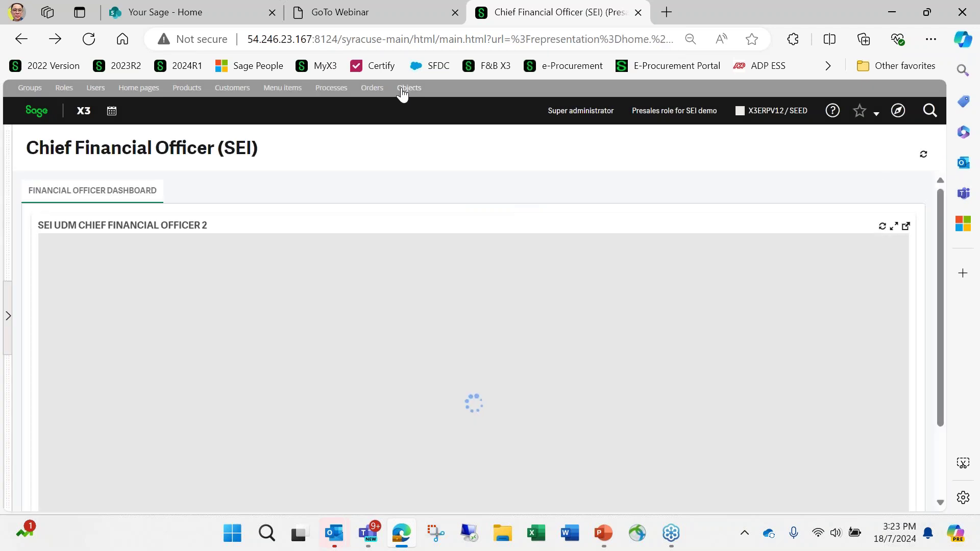
click(402, 89)
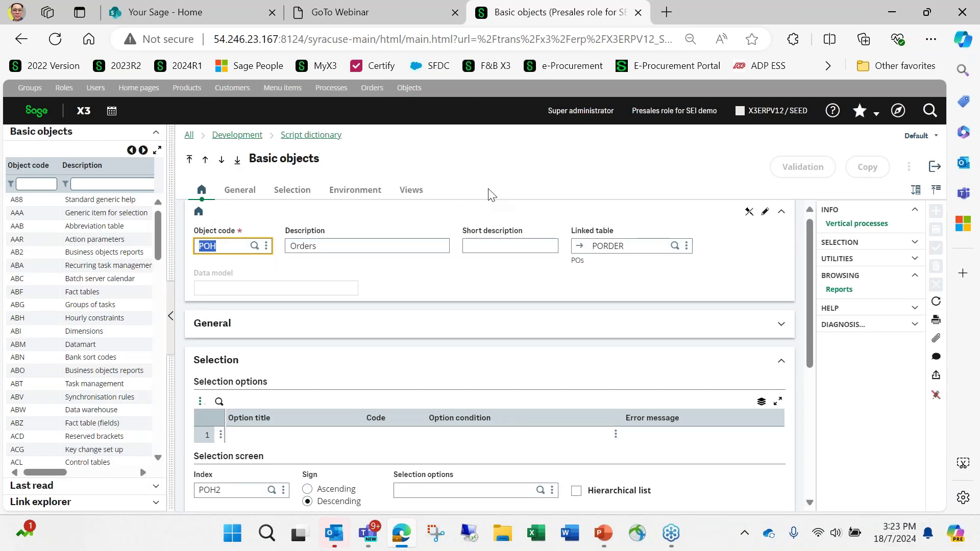
scroll(378, 332, down, 3)
click(257, 439)
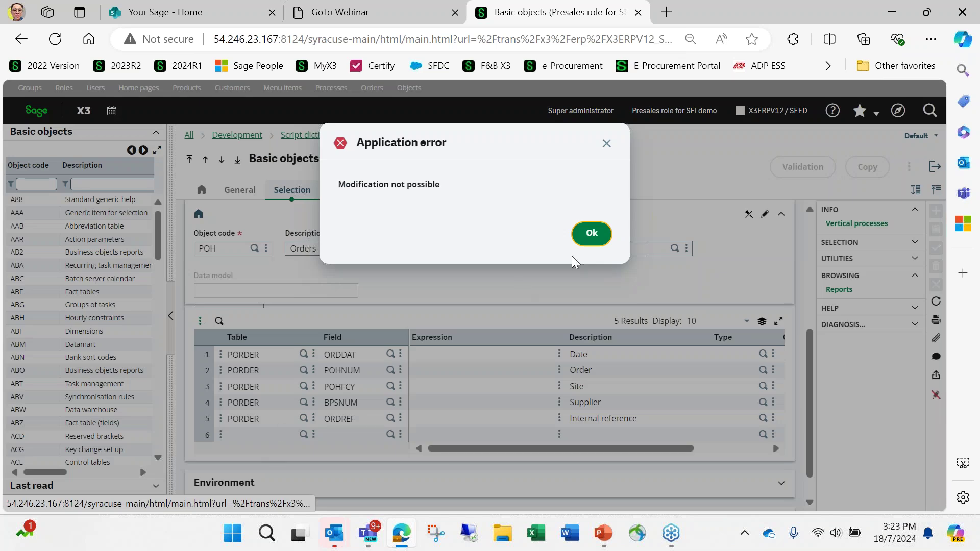
click(592, 235)
click(307, 439)
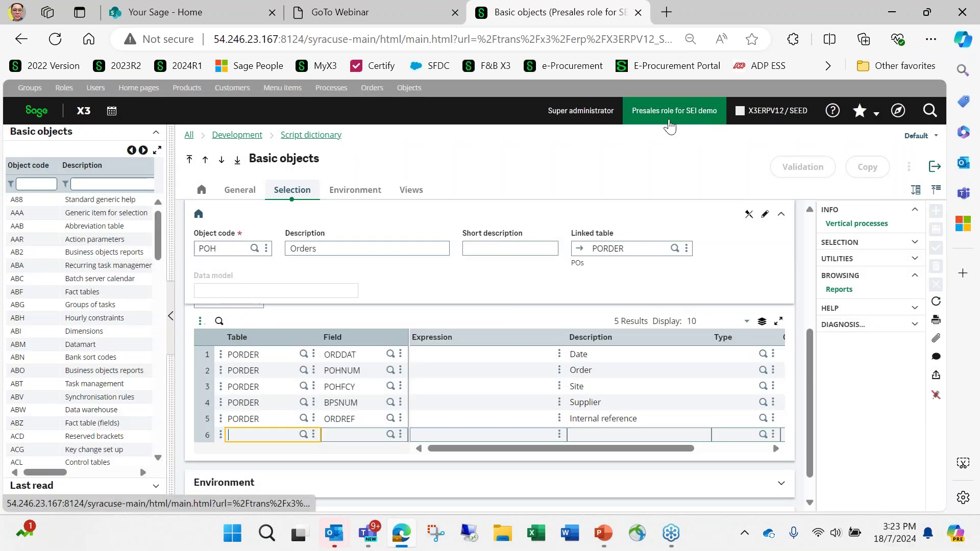
Switch the session role to Super administrator and confirm the change.
click(649, 119)
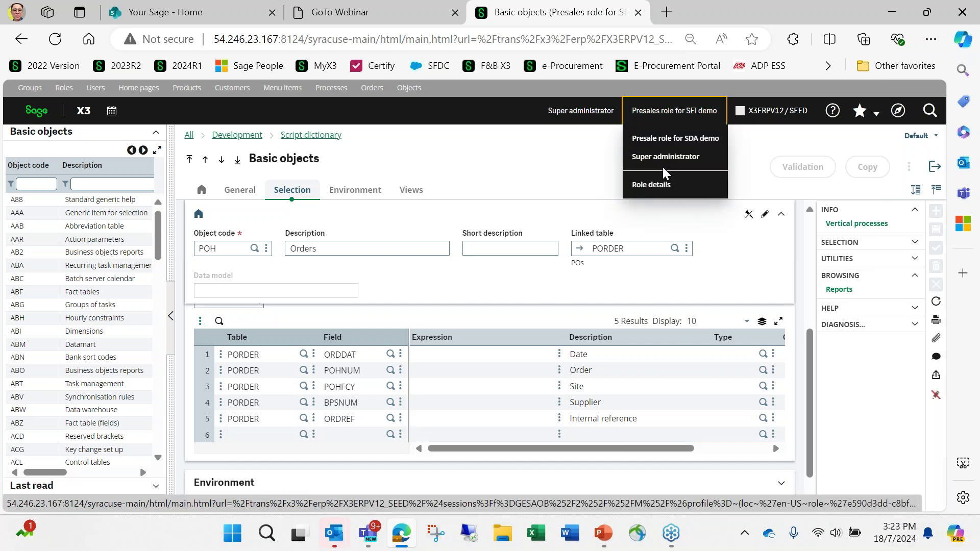
click(664, 164)
click(551, 252)
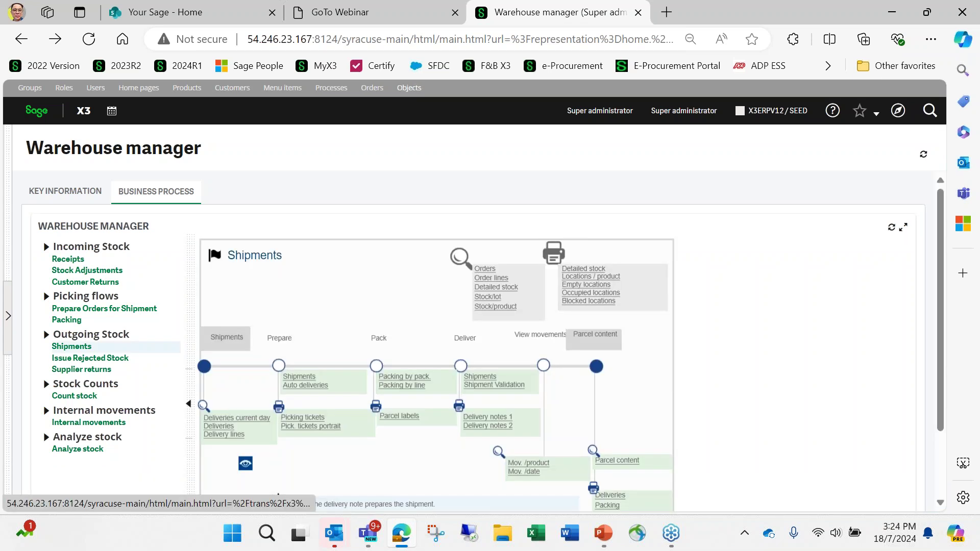
In POH's selection grid, set row 6 to table PORDER and field BPOCRYNAM, found by filtering on 'Country'.
click(299, 376)
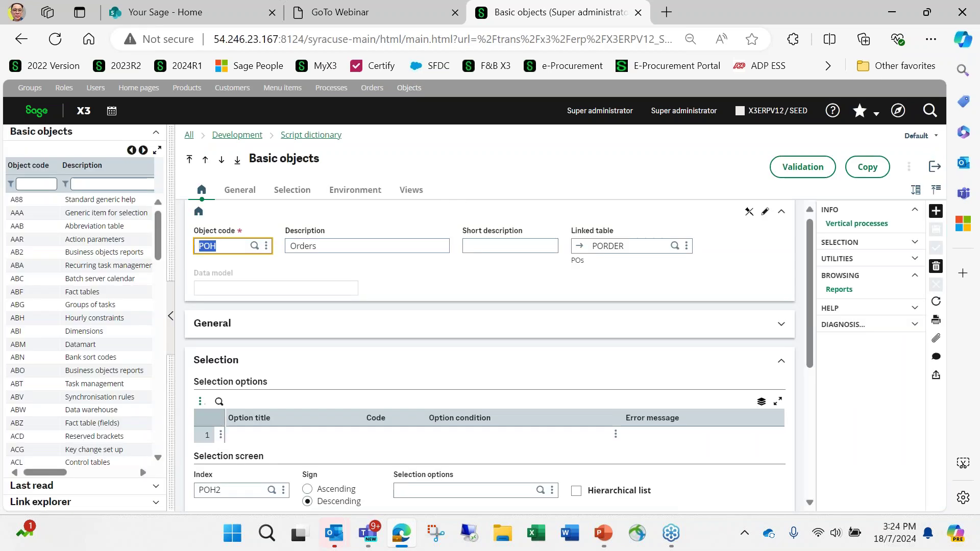
click(303, 404)
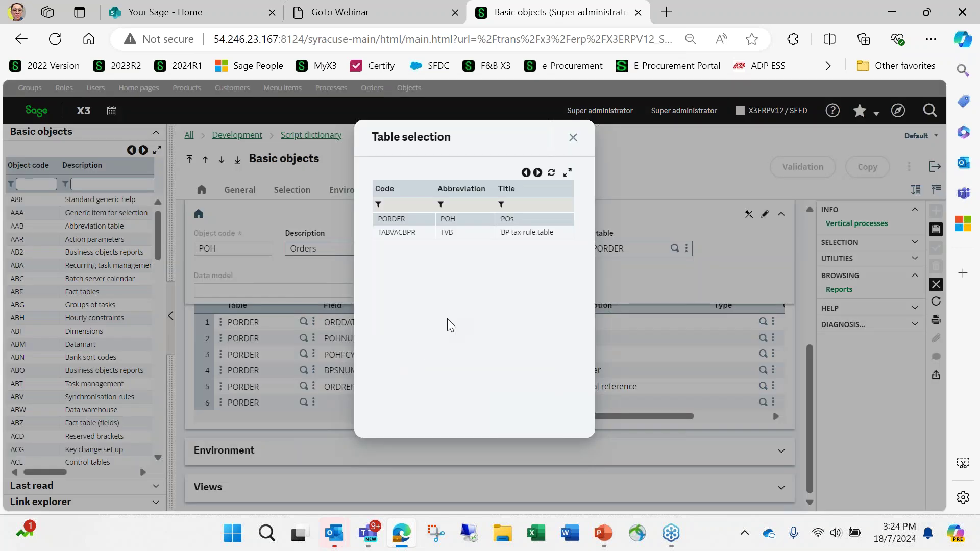
click(429, 220)
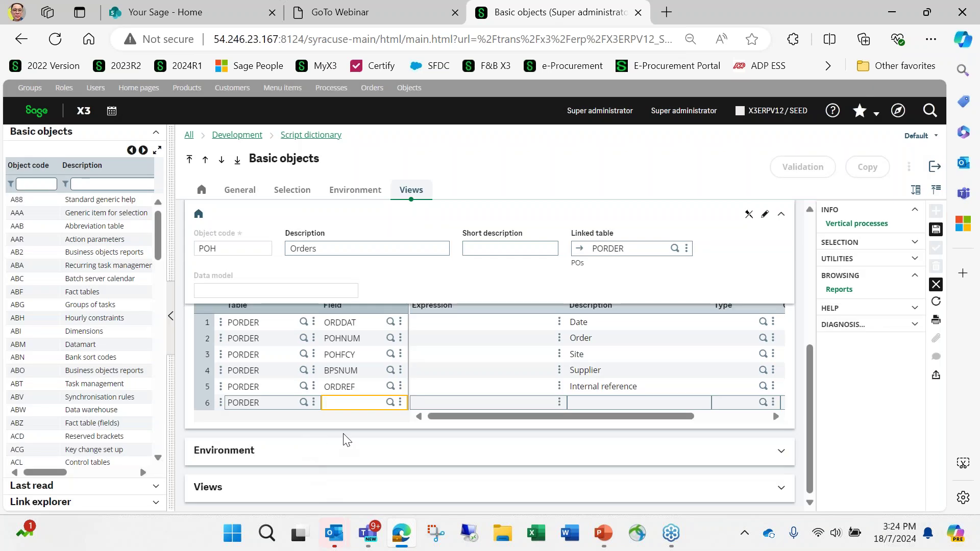
click(390, 403)
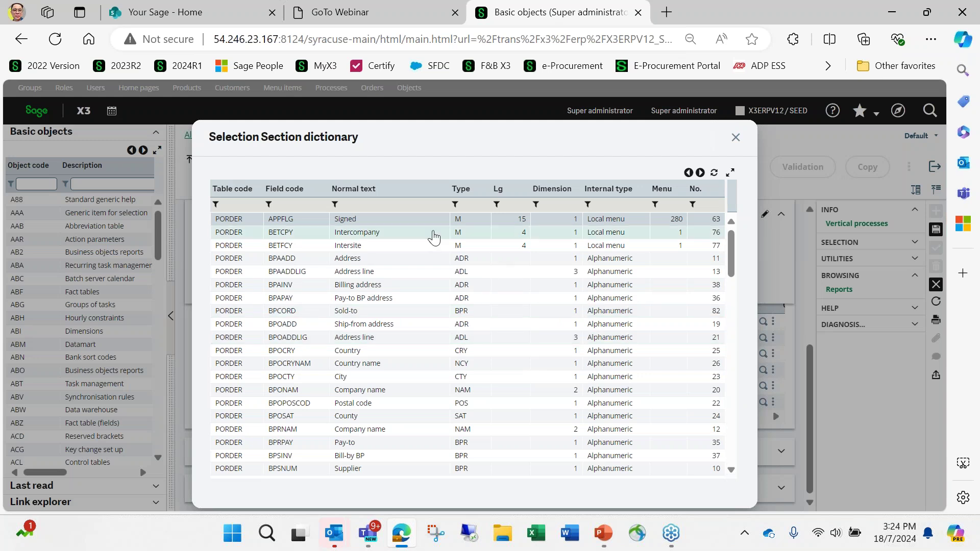
click(416, 206)
text(Countr)
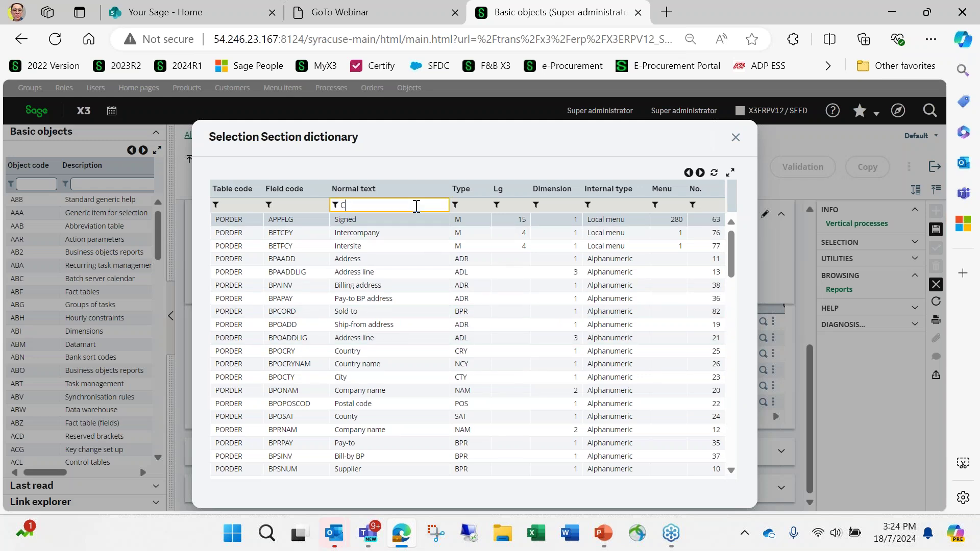
text(y)
key(Return)
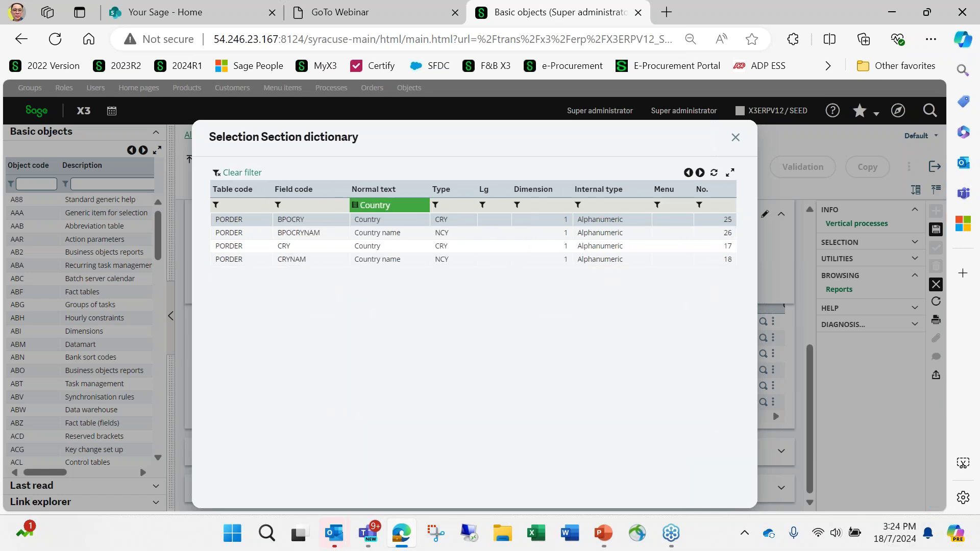
click(381, 236)
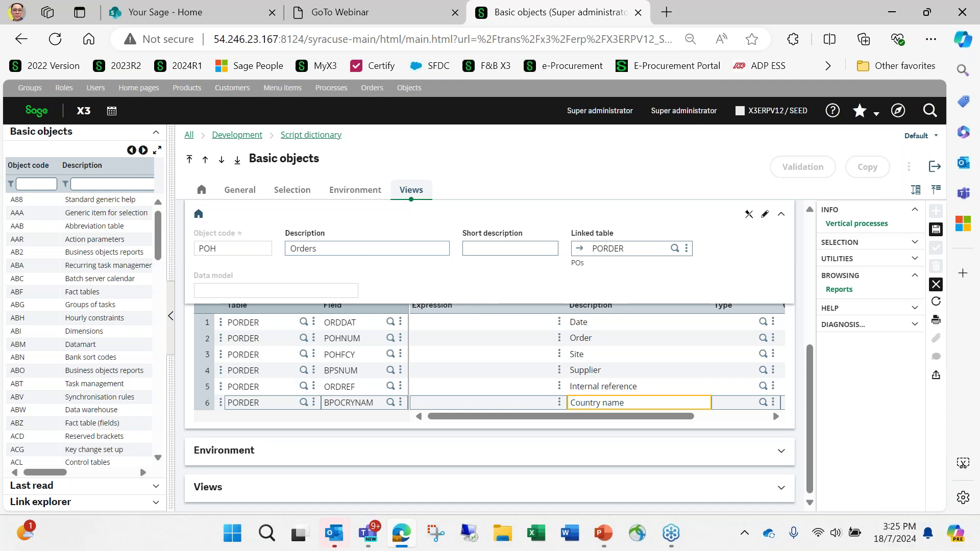
Save and validate the POH object, then open Purchase orders with the ALL Full entry transaction.
click(935, 230)
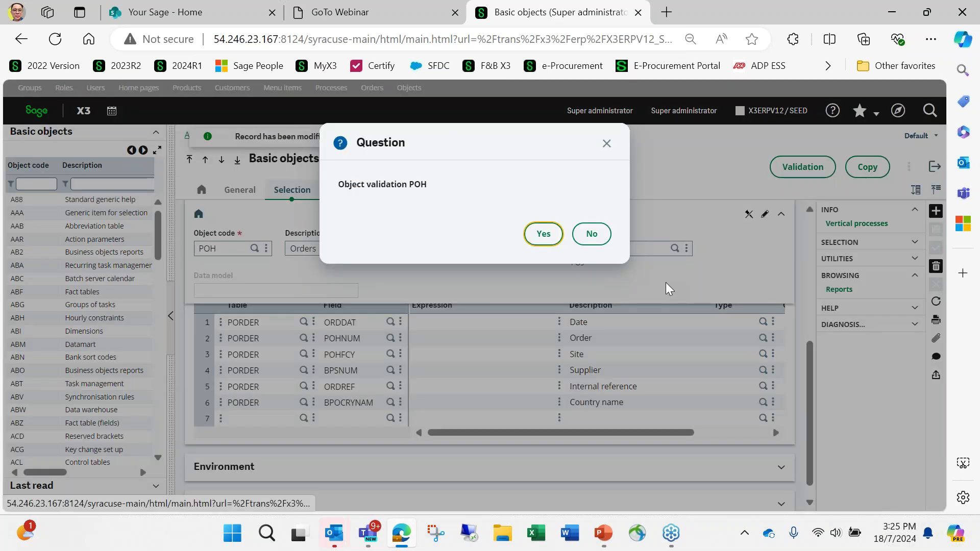
click(544, 237)
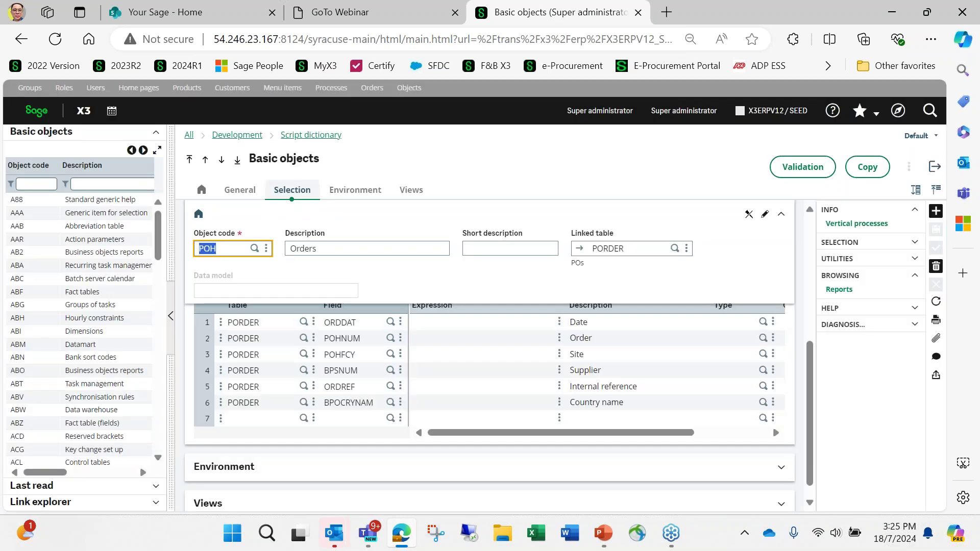
click(933, 168)
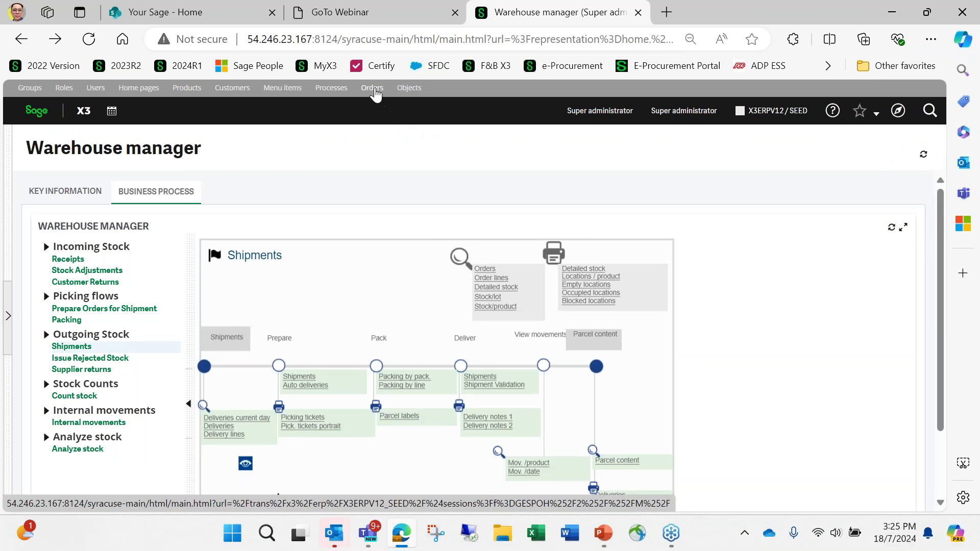
click(373, 91)
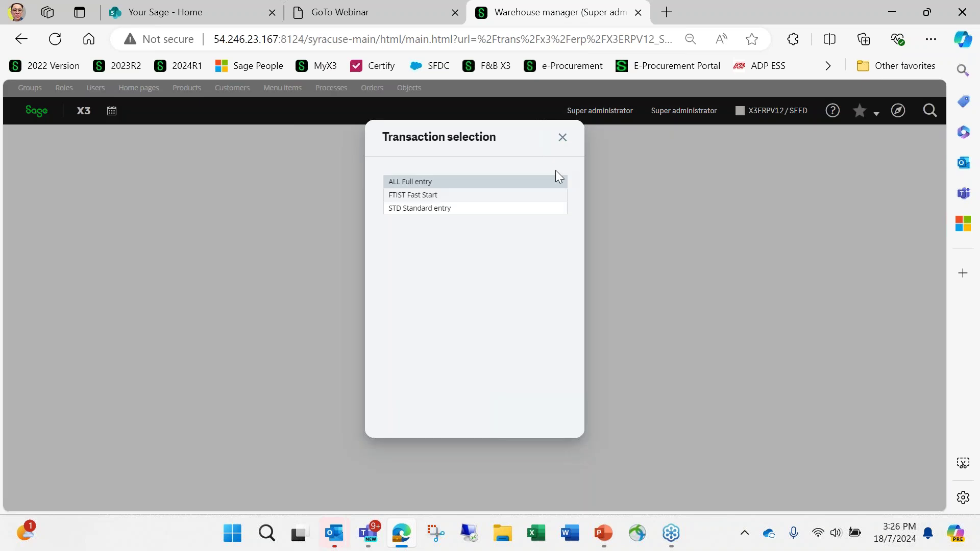
click(521, 183)
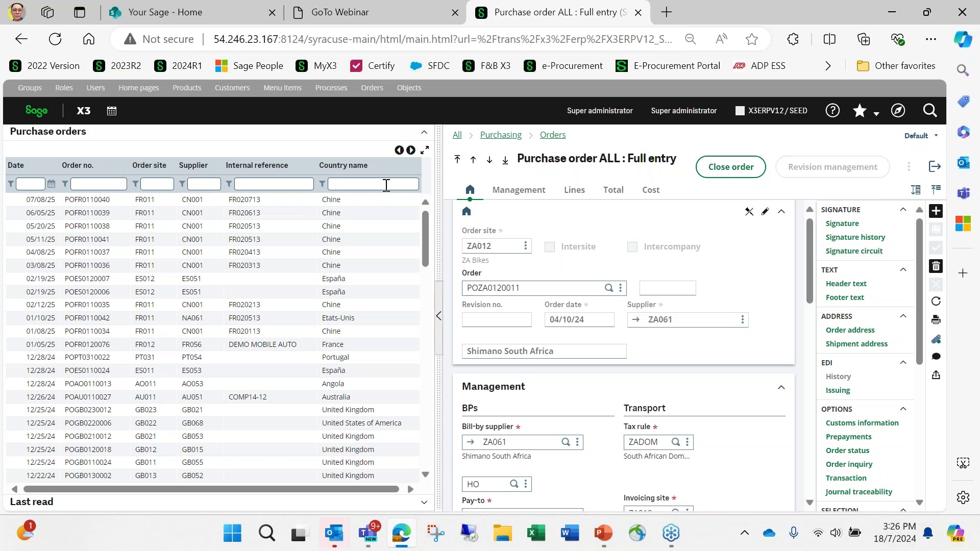
Try the Country name filter with Espana and Chile, then clear it.
click(386, 186)
text(Espana)
key(Return)
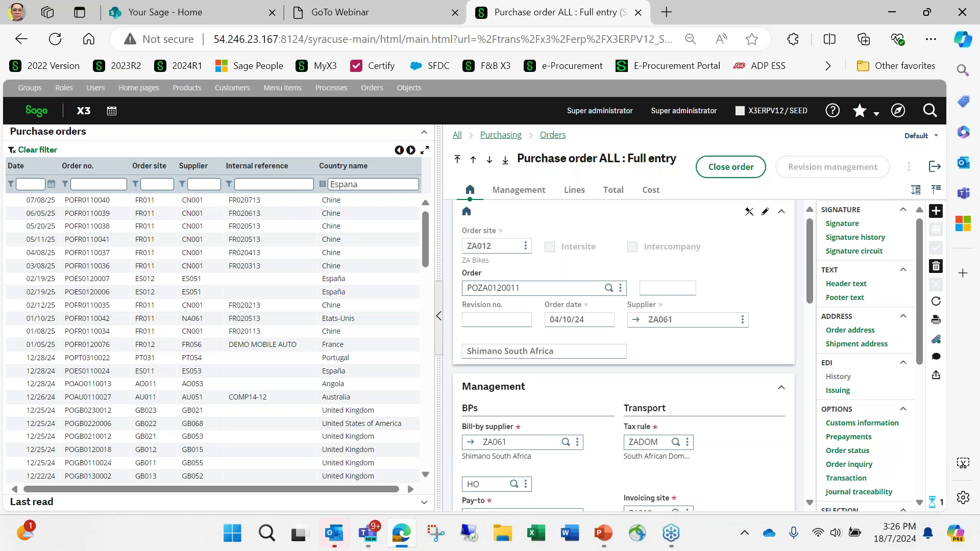
click(404, 183)
key(BackSpace)
key(BackSpace)
key(BackSpace)
key(BackSpace)
key(BackSpace)
key(BackSpace)
text(Chile)
key(BackSpace)
key(BackSpace)
key(BackSpace)
key(BackSpace)
key(BackSpace)
key(Return)
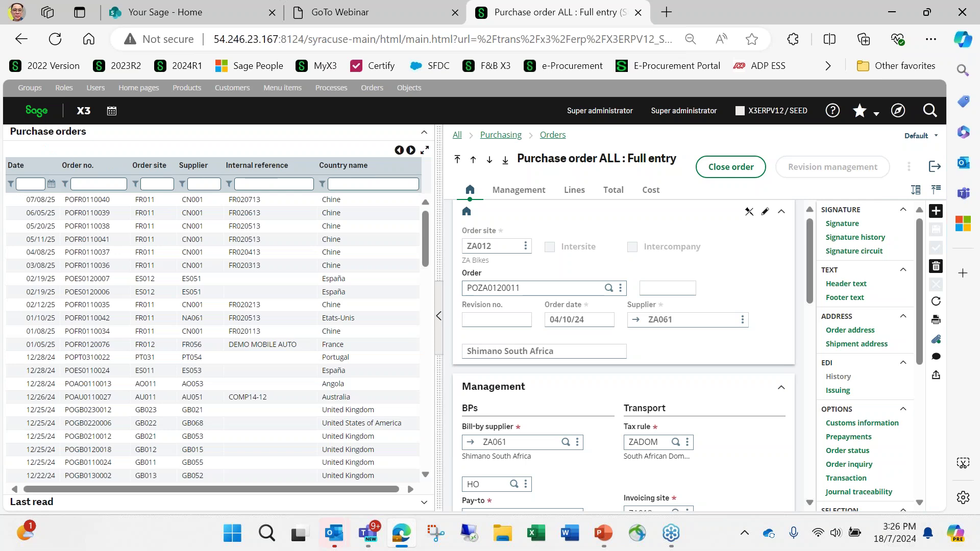
Filter the Purchase orders list by Country name Angola.
click(363, 184)
text(Angola)
key(Return)
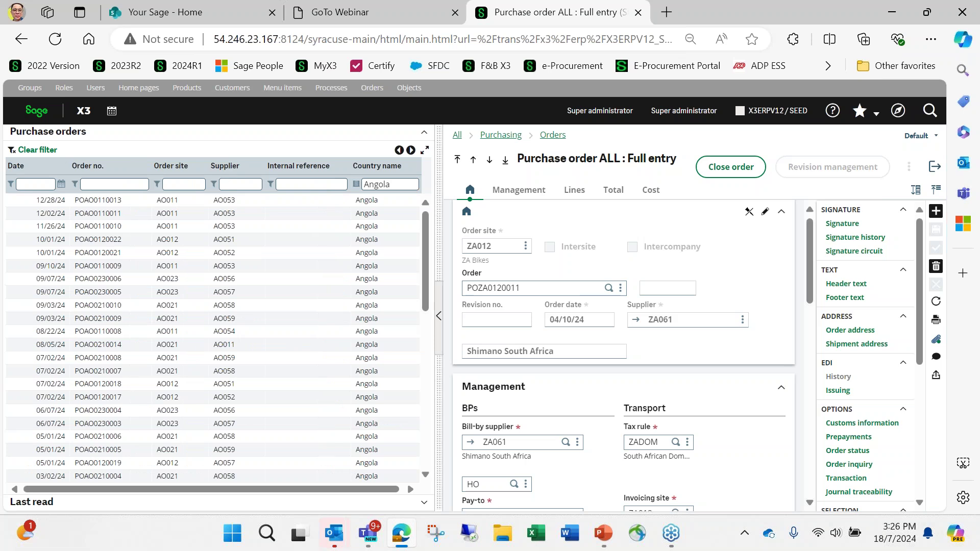
Bring the PowerPoint slide show forward and advance two slides to page 15.
click(602, 534)
click(649, 484)
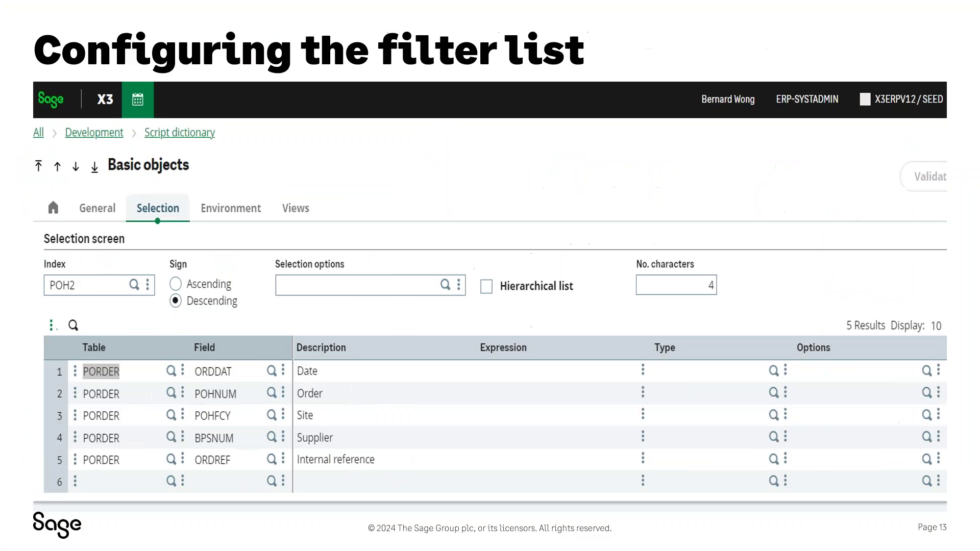
key(Right)
key(Right)
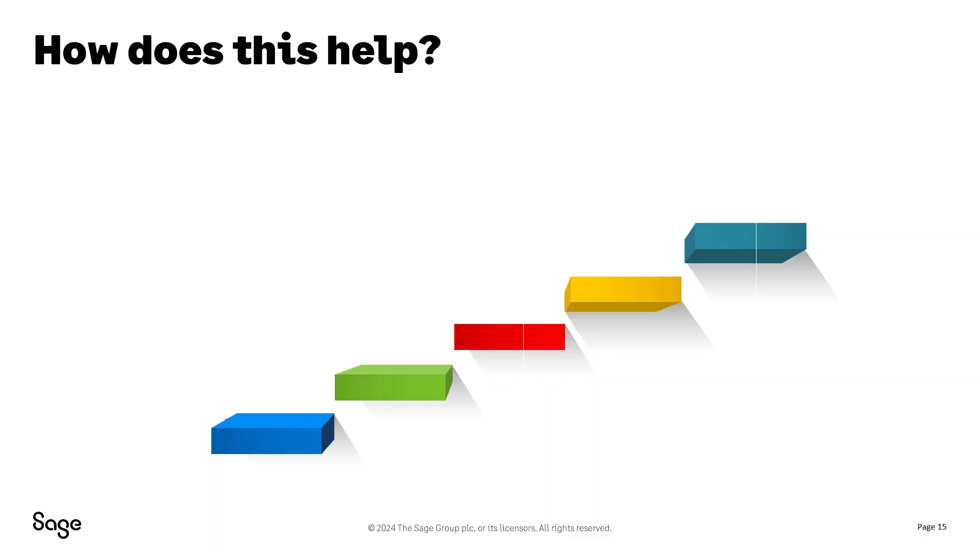
key(Right)
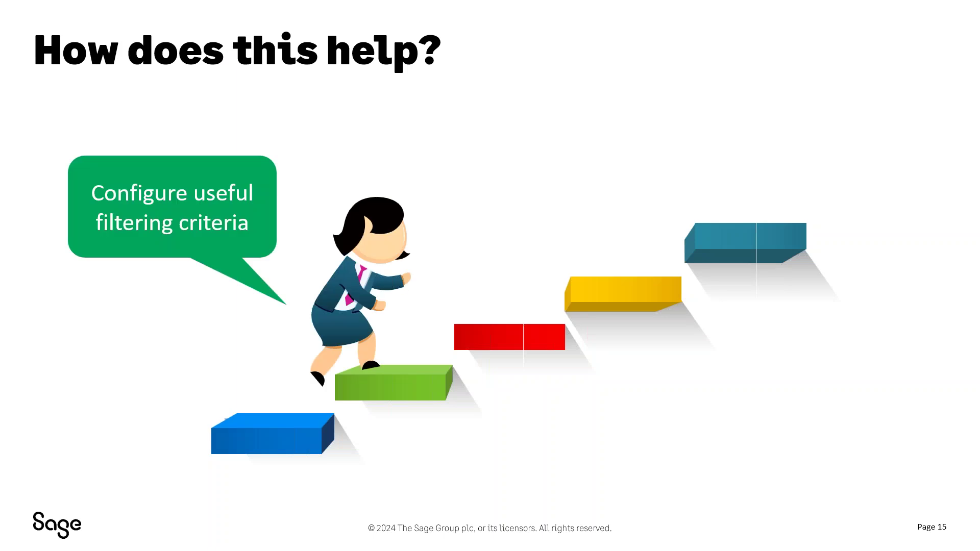